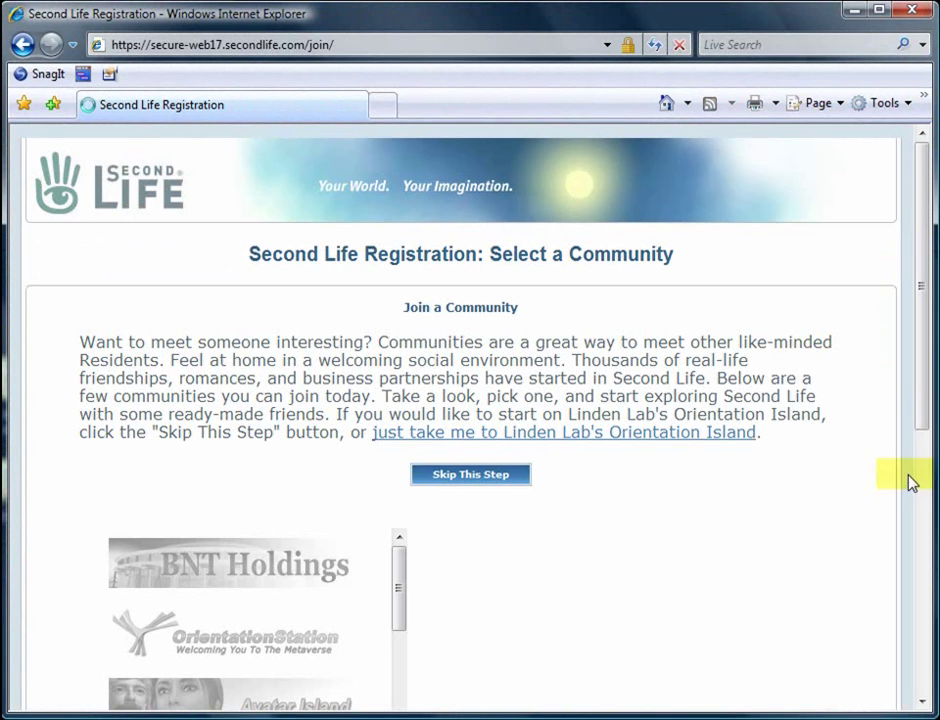
Skip the Select a Community page to reach the Create an Account form
{"action": "left_click_drag", "start_coordinate": [925, 352], "coordinate": [936, 497]}
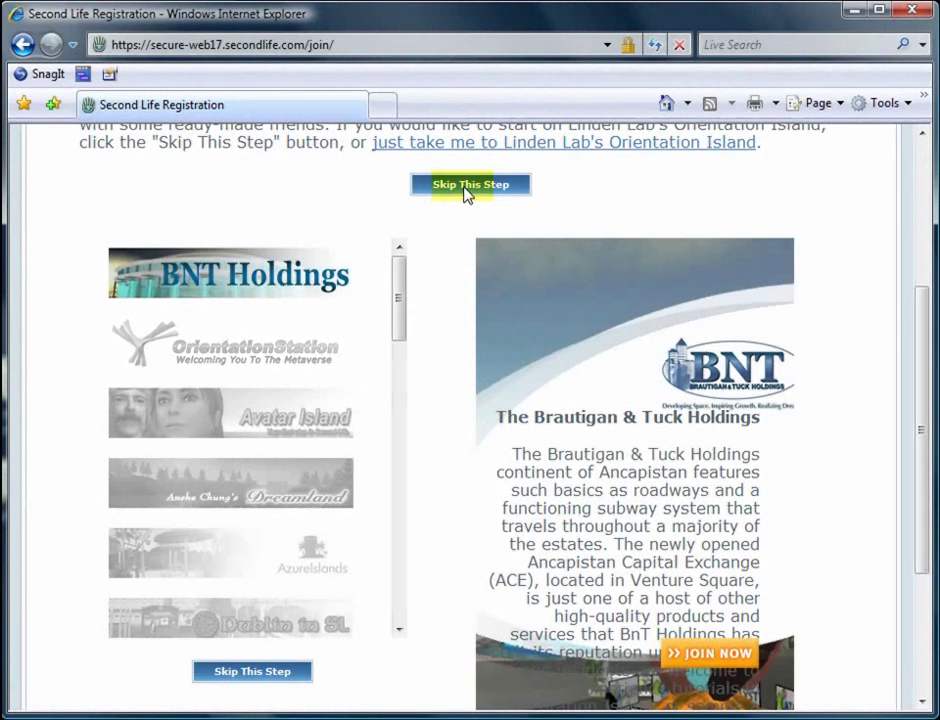
{"action": "left_click", "coordinate": [466, 185]}
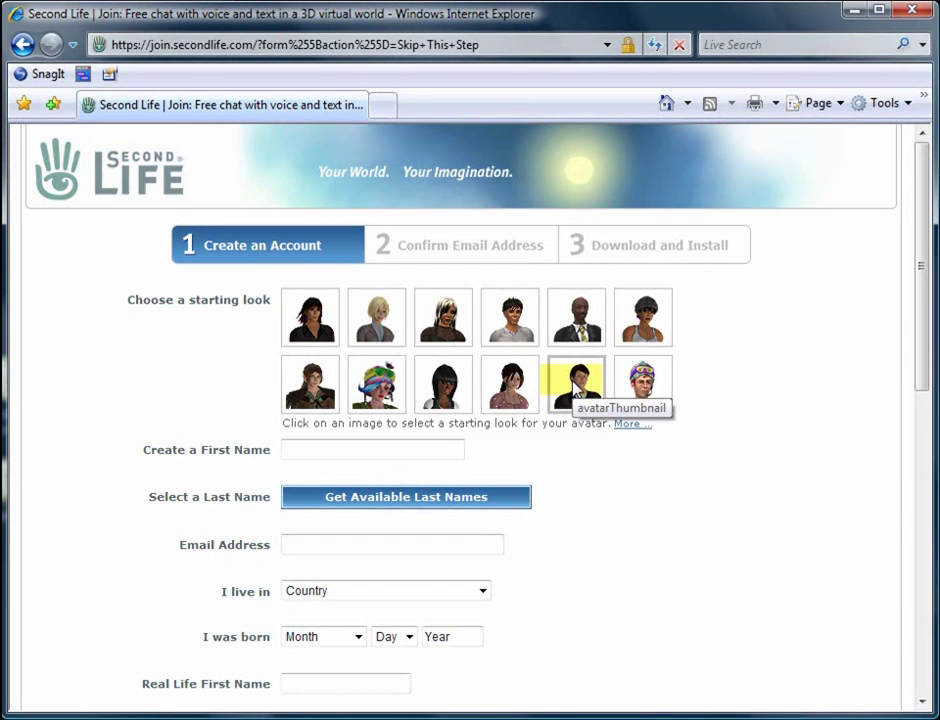
Pick the dark-haired young man (fifth thumbnail, second row) as the starting look and enter the avatar's first name
{"action": "left_click", "coordinate": [574, 390]}
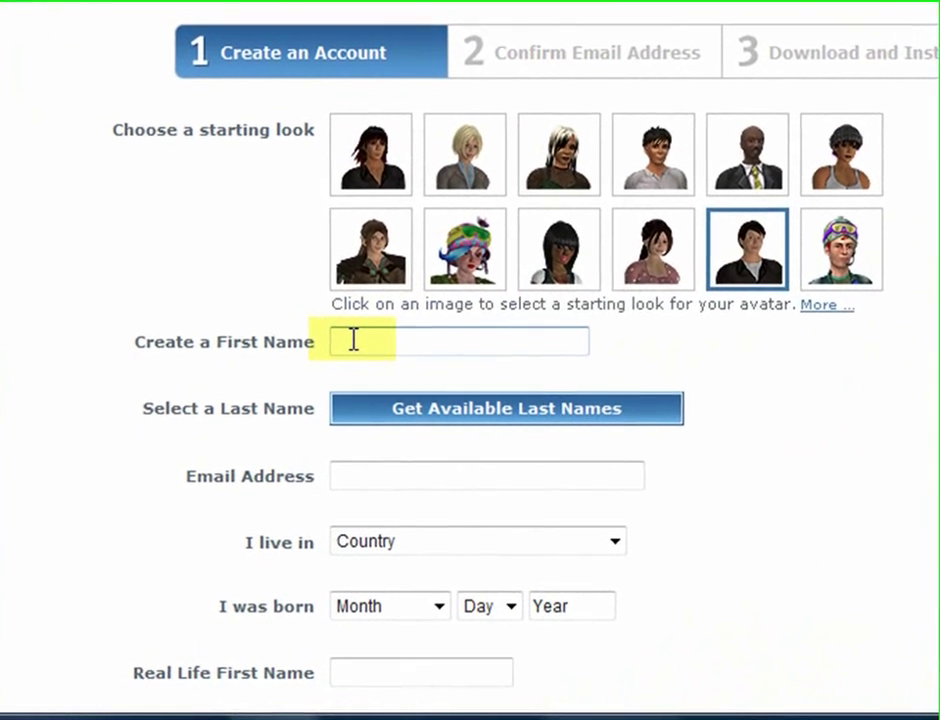
{"action": "left_click", "coordinate": [353, 339]}
{"action": "type", "text": "Ca"}
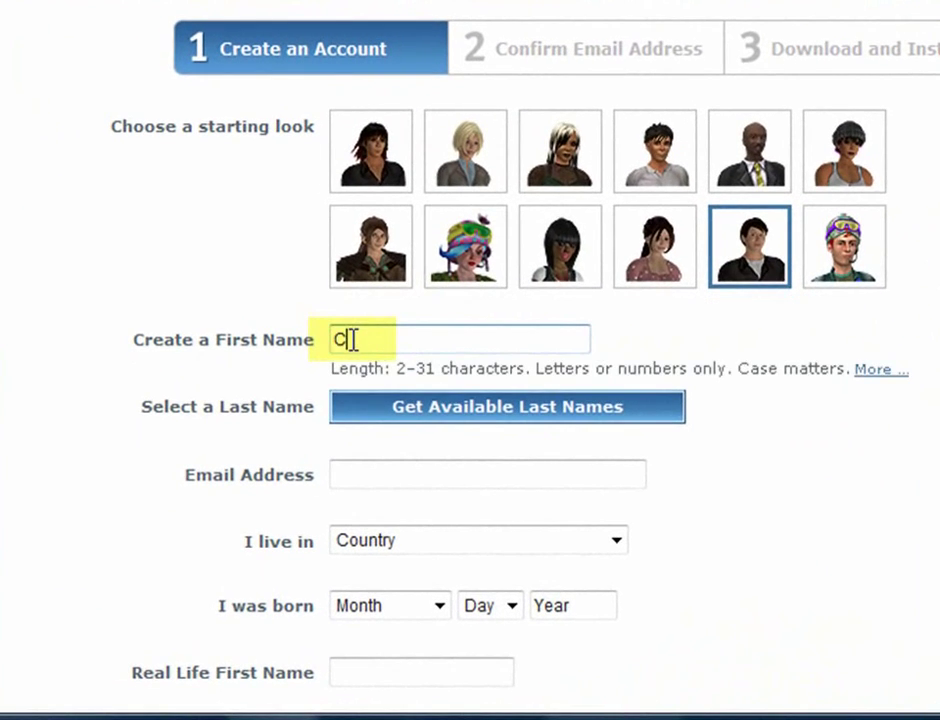
{"action": "type", "text": "rloffdro"}
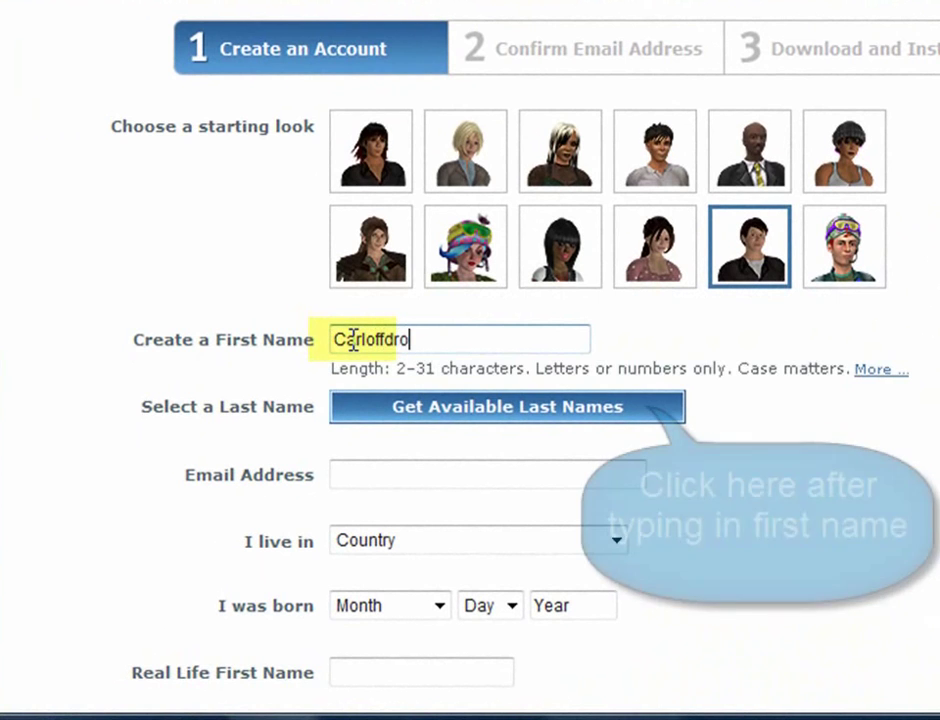
{"action": "type", "text": "geny"}
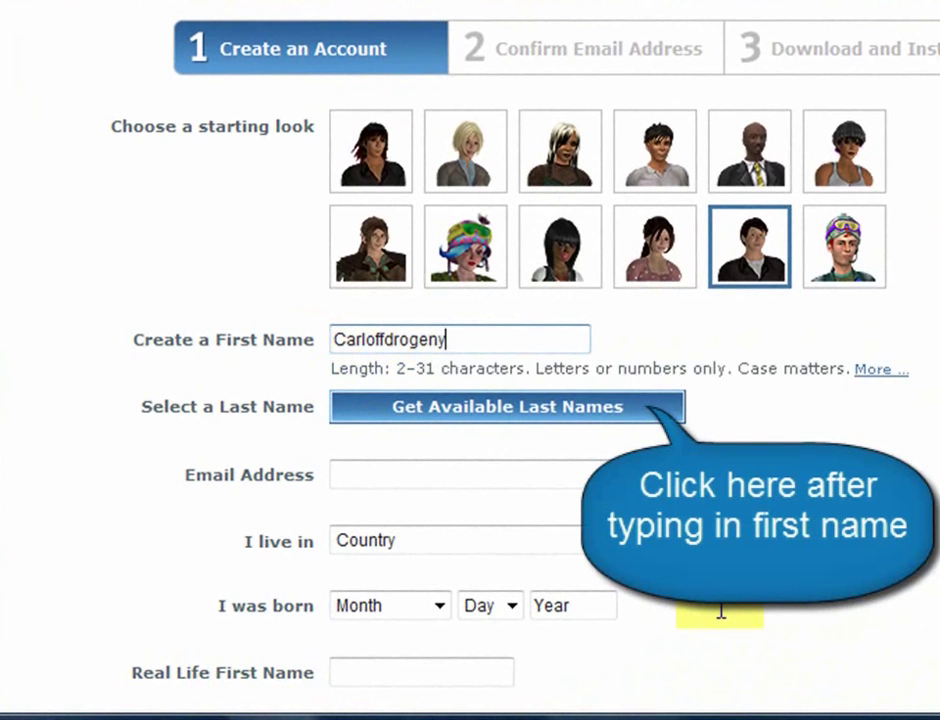
Check the available last names, then replace the avatar's first name with a new one
{"action": "left_click", "coordinate": [504, 408]}
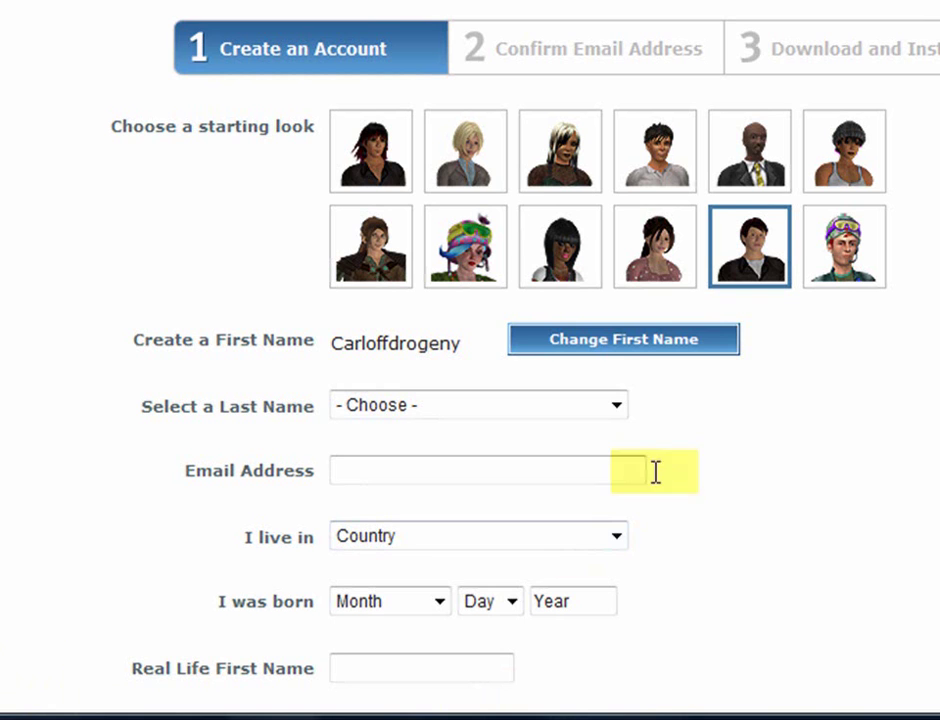
{"action": "left_click", "coordinate": [621, 349]}
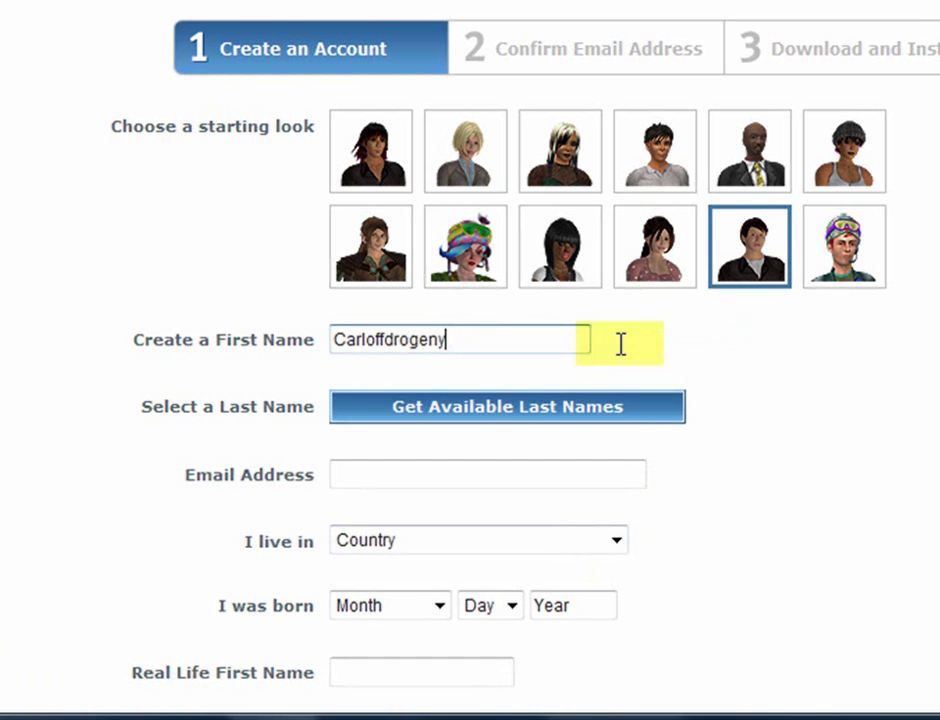
{"action": "key", "text": "BackSpace"}
{"action": "key", "text": "BackSpace"}
{"action": "key", "text": "BackSpace"}
{"action": "key", "text": "BackSpace"}
{"action": "key", "text": "BackSpace"}
{"action": "key", "text": "BackSpace"}
{"action": "key", "text": "BackSpace"}
{"action": "key", "text": "BackSpace"}
{"action": "key", "text": "BackSpace"}
{"action": "key", "text": "BackSpace"}
{"action": "key", "text": "BackSpace"}
{"action": "key", "text": "BackSpace"}
{"action": "key", "text": "BackSpace"}
{"action": "key", "text": "BackSpace"}
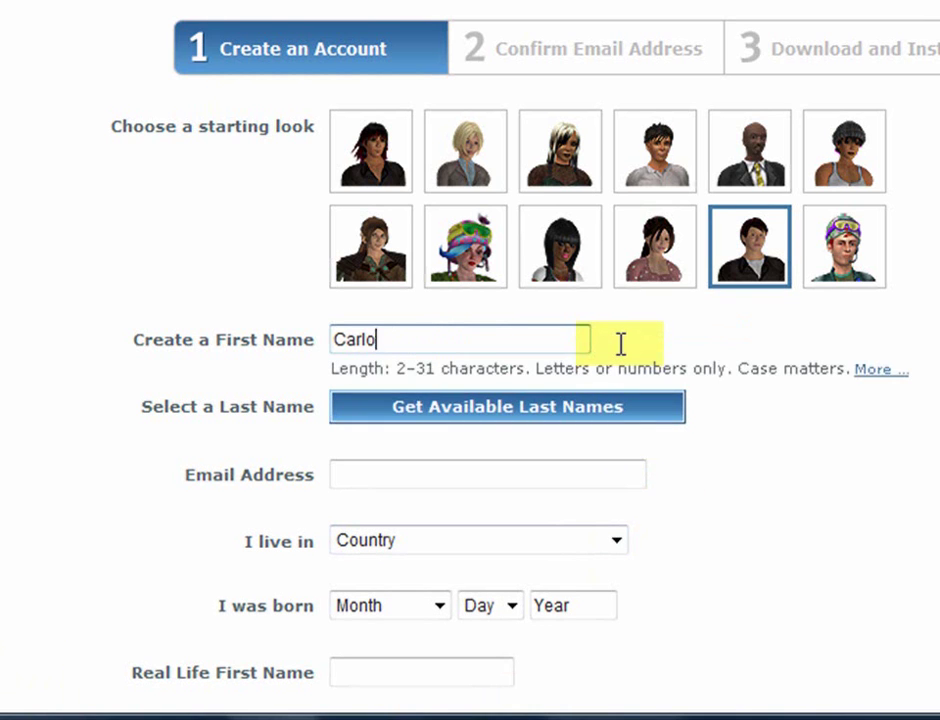
{"action": "type", "text": "Xenotropic"}
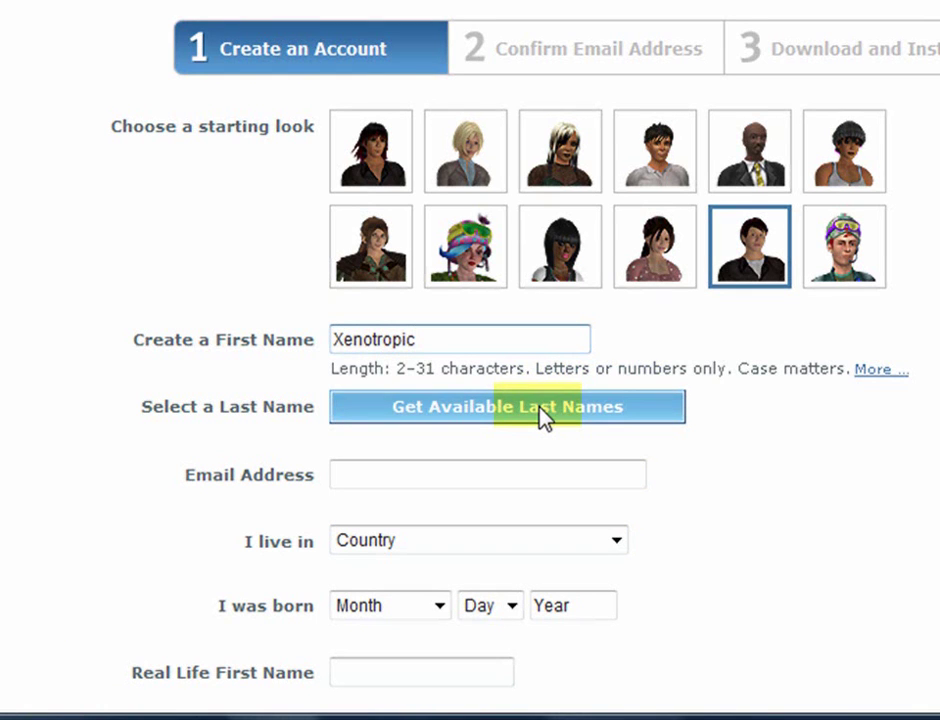
Pick a surname from the last names available for the new first name
{"action": "left_click", "coordinate": [541, 415]}
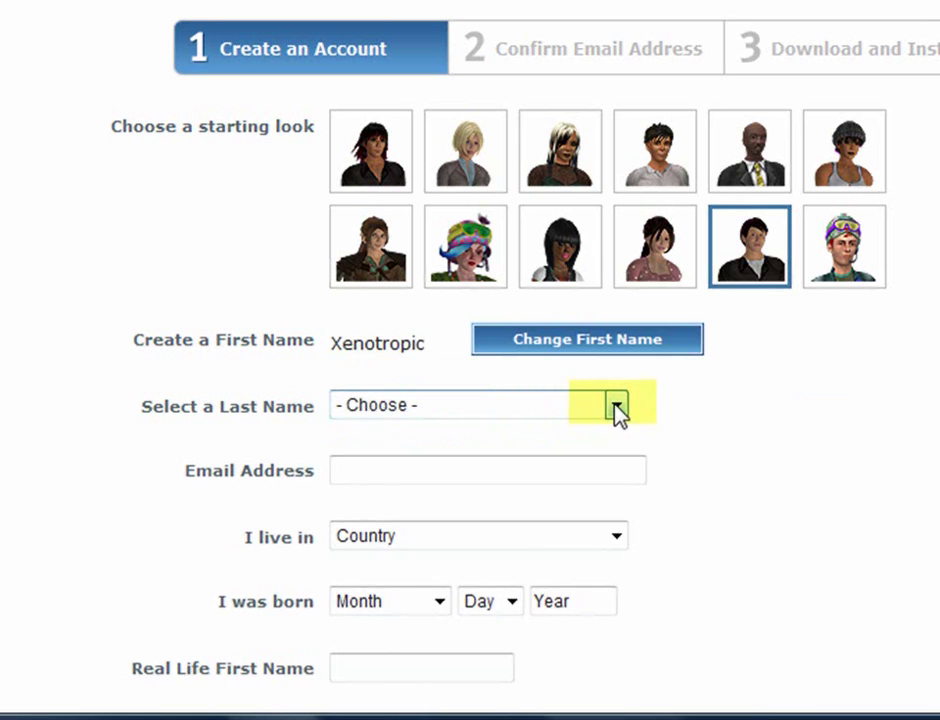
{"action": "left_click", "coordinate": [617, 407]}
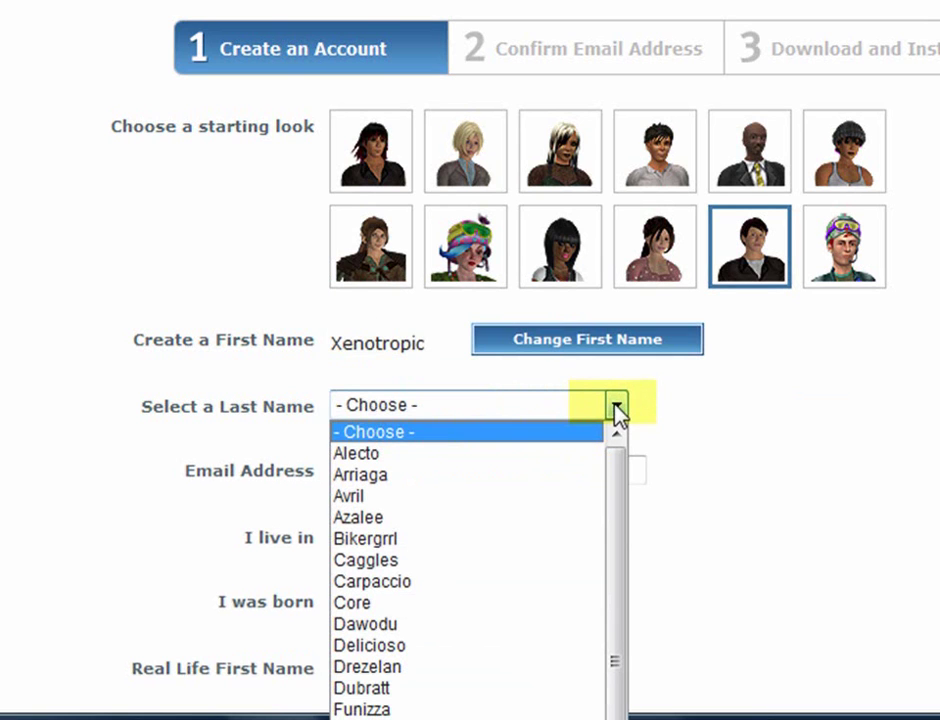
{"action": "left_click", "coordinate": [537, 650]}
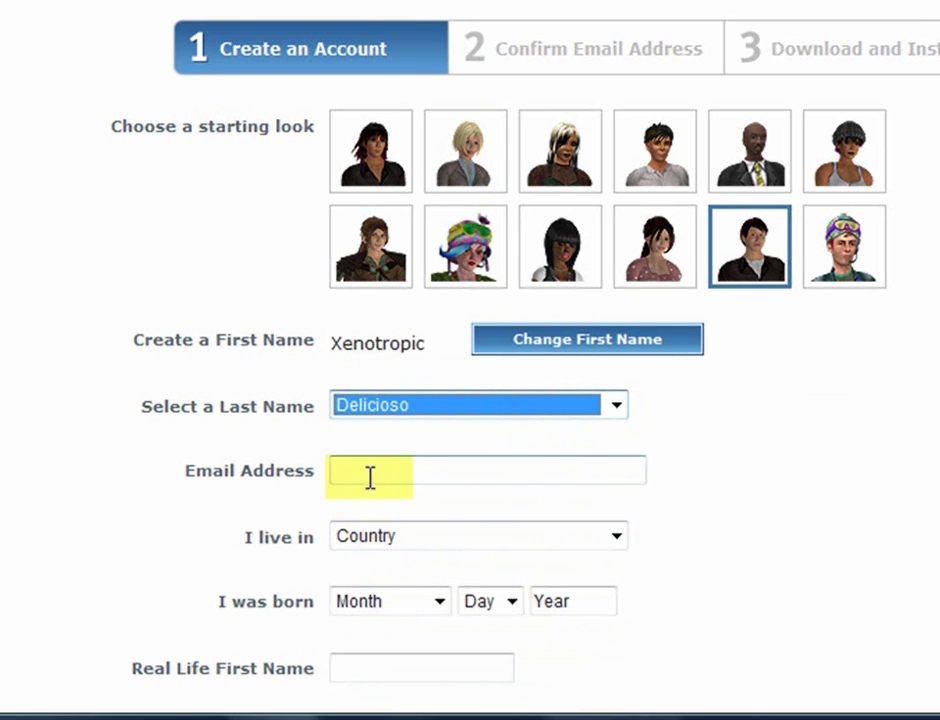
Enter the e-mail address and set the country to United States
{"action": "left_click", "coordinate": [370, 472]}
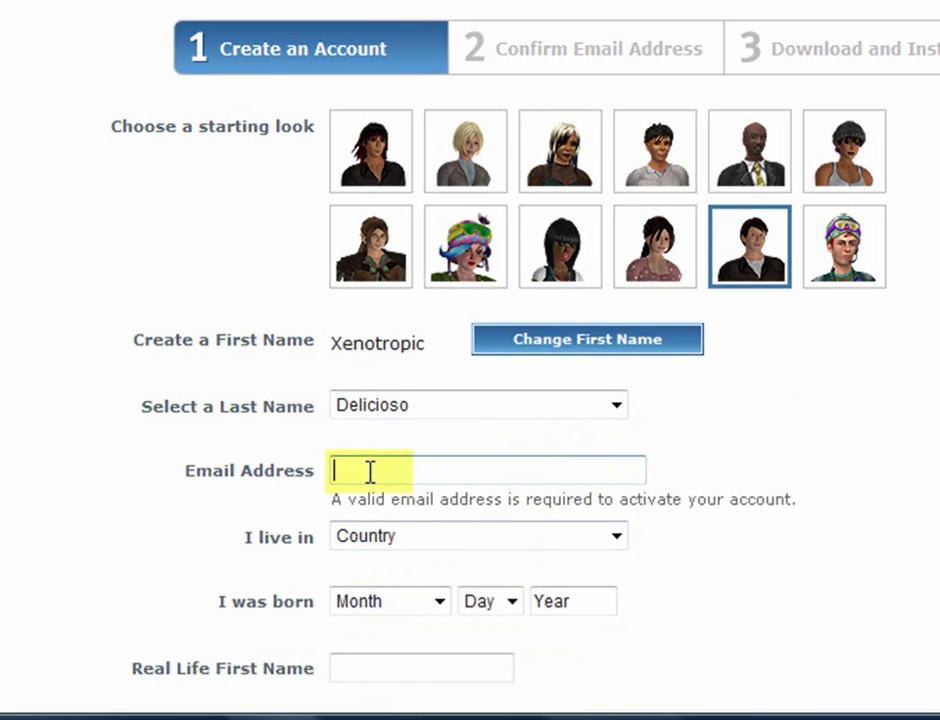
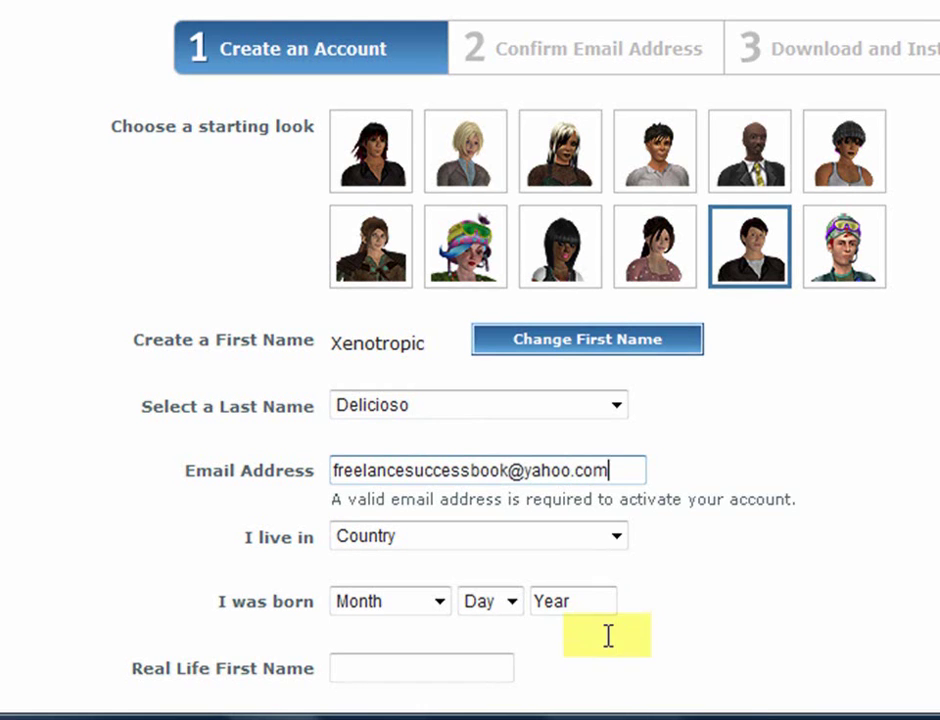
{"action": "left_click", "coordinate": [617, 538]}
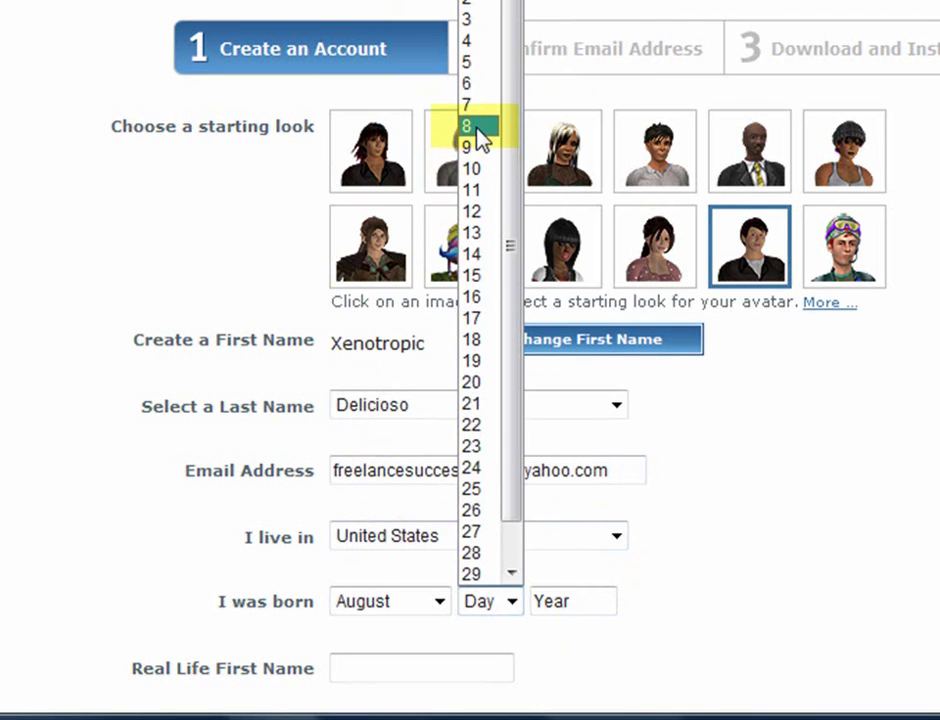
Set the birth date to August 8, 1965
{"action": "left_click", "coordinate": [476, 128]}
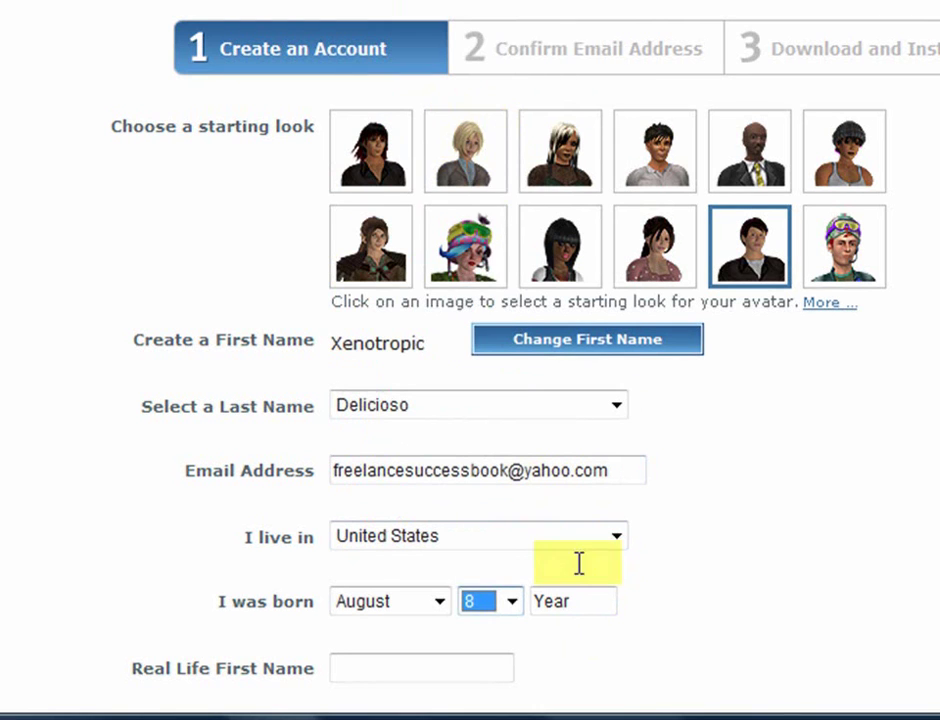
{"action": "left_click", "coordinate": [577, 600]}
{"action": "type", "text": "1965"}
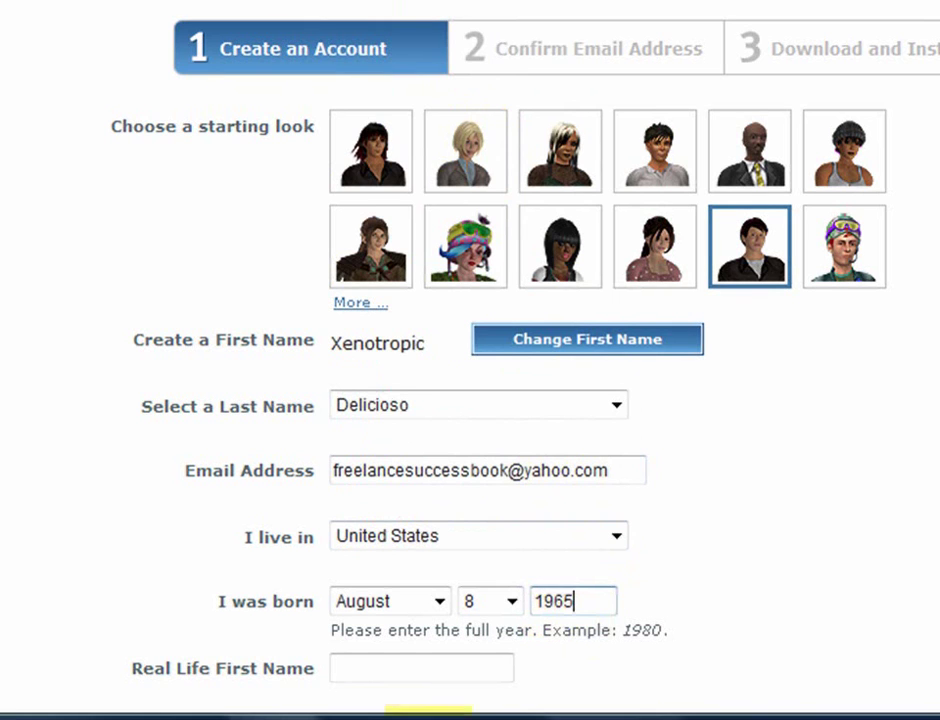
{"action": "left_click", "coordinate": [371, 677]}
{"action": "left_click", "coordinate": [371, 677]}
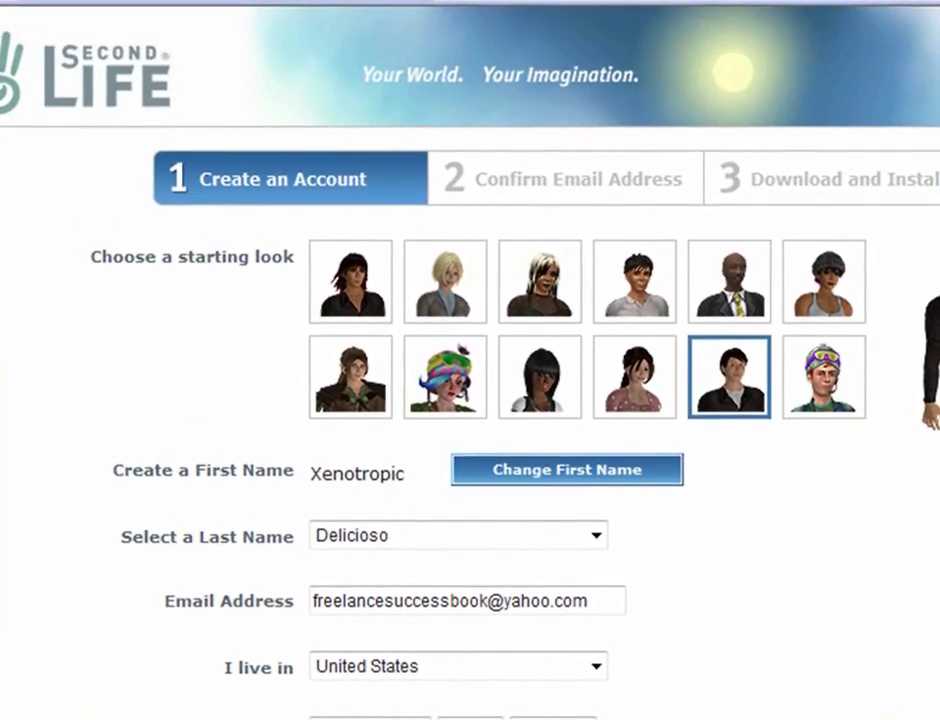
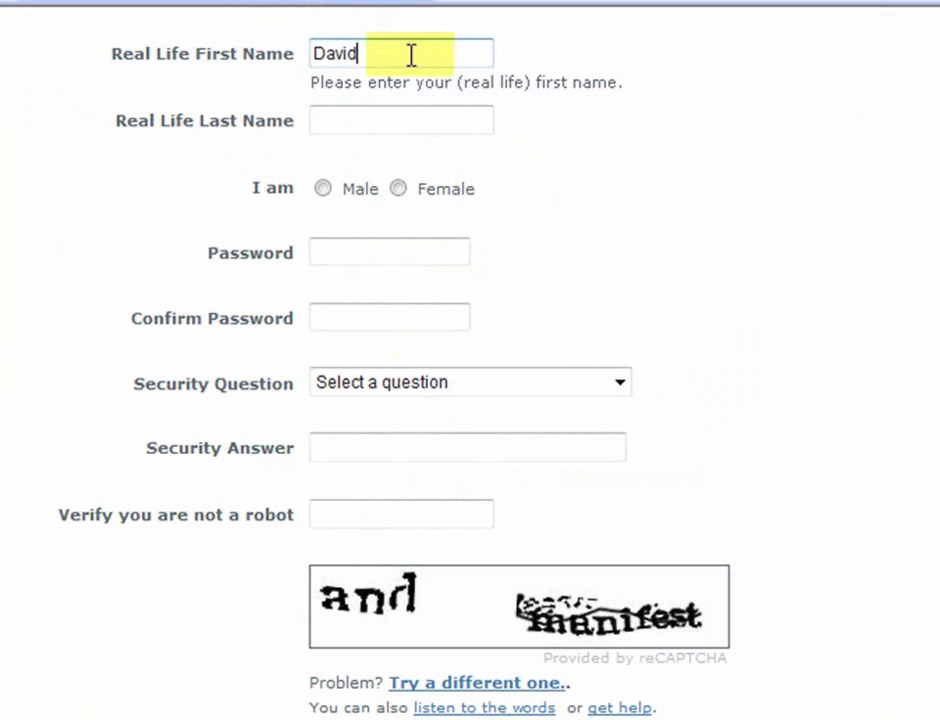
Enter the real-life first and last name and set the gender to Male
{"action": "left_click", "coordinate": [350, 111]}
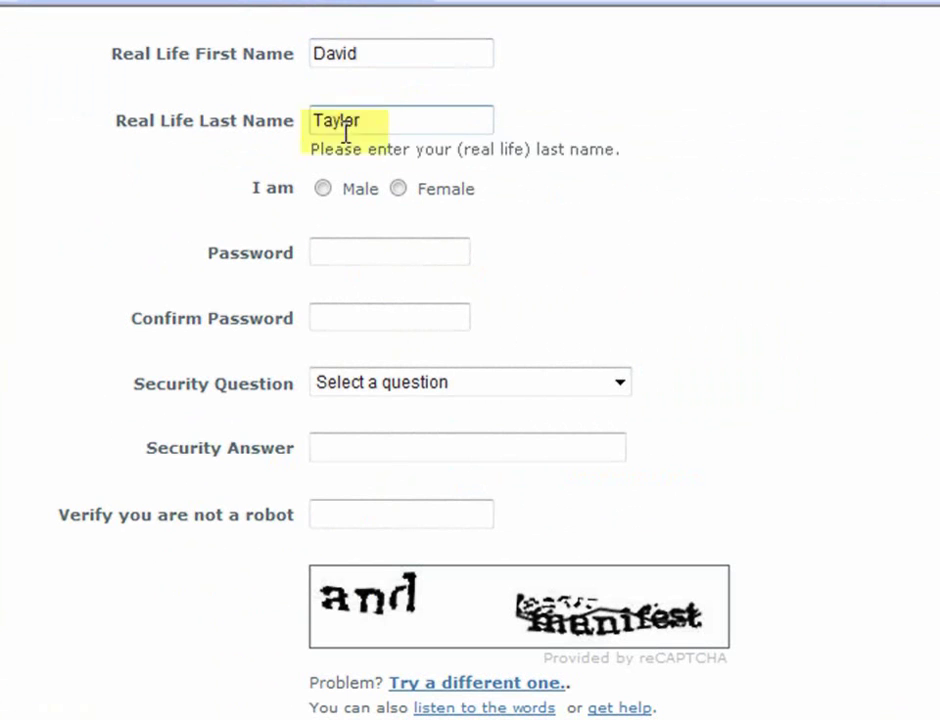
{"action": "left_click", "coordinate": [324, 191]}
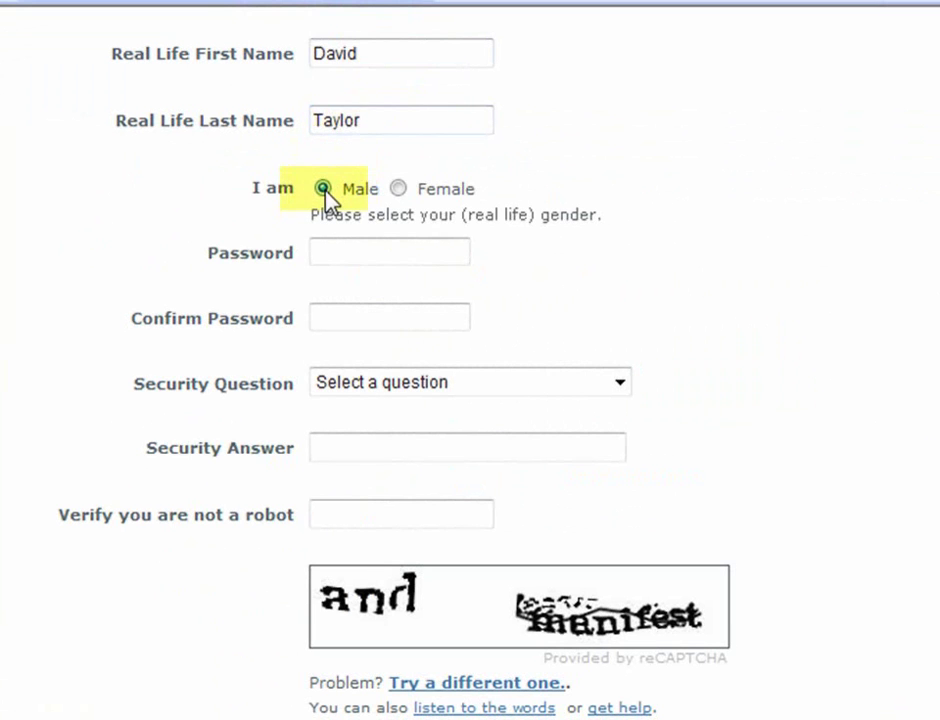
Type the account password and start confirming it
{"action": "left_click", "coordinate": [323, 252]}
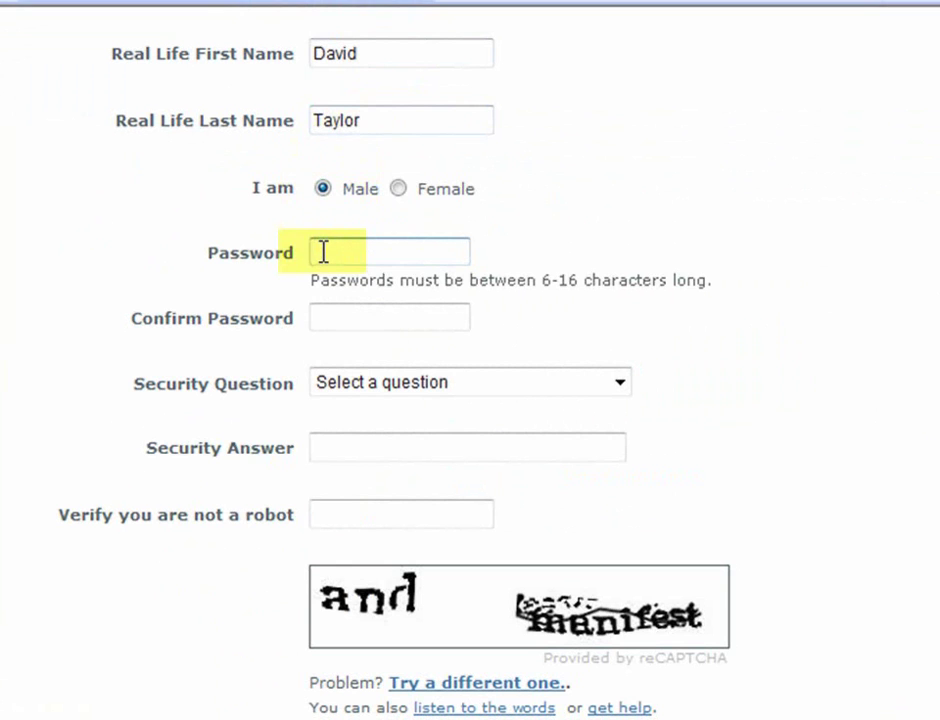
{"action": "type", "text": "password1"}
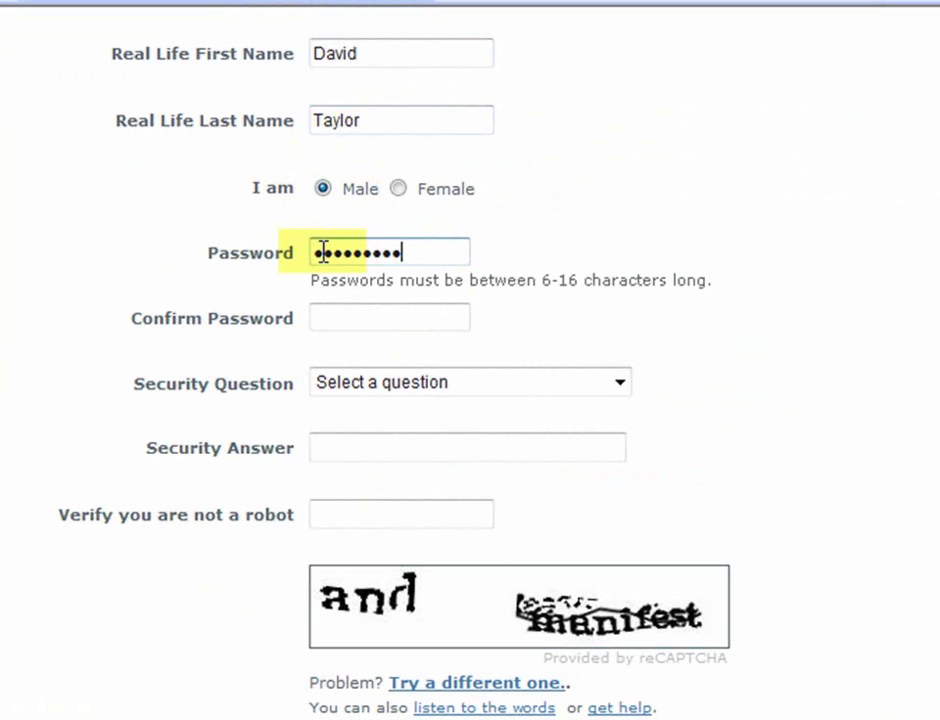
{"action": "left_click", "coordinate": [339, 316]}
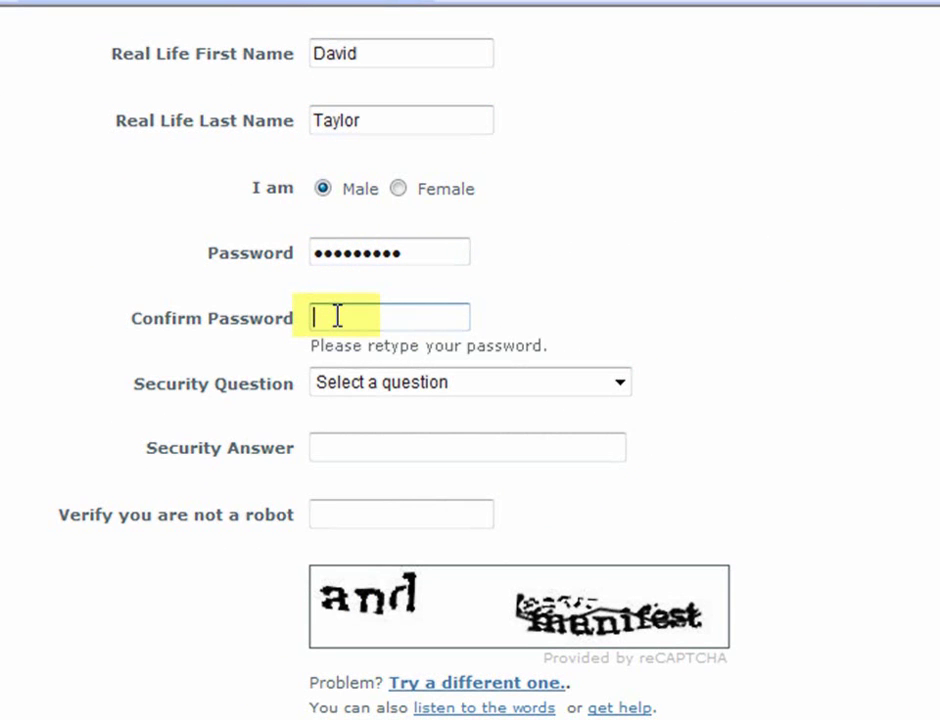
{"action": "type", "text": "password1"}
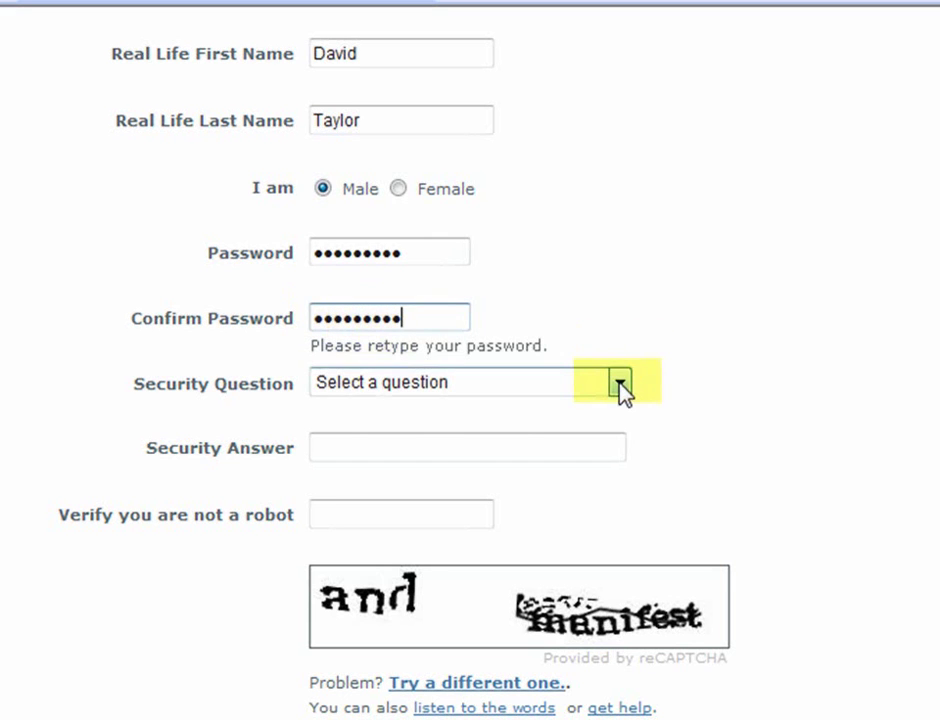
Choose 'What is your pet's name?' as the security question and enter its answer
{"action": "left_click", "coordinate": [620, 383]}
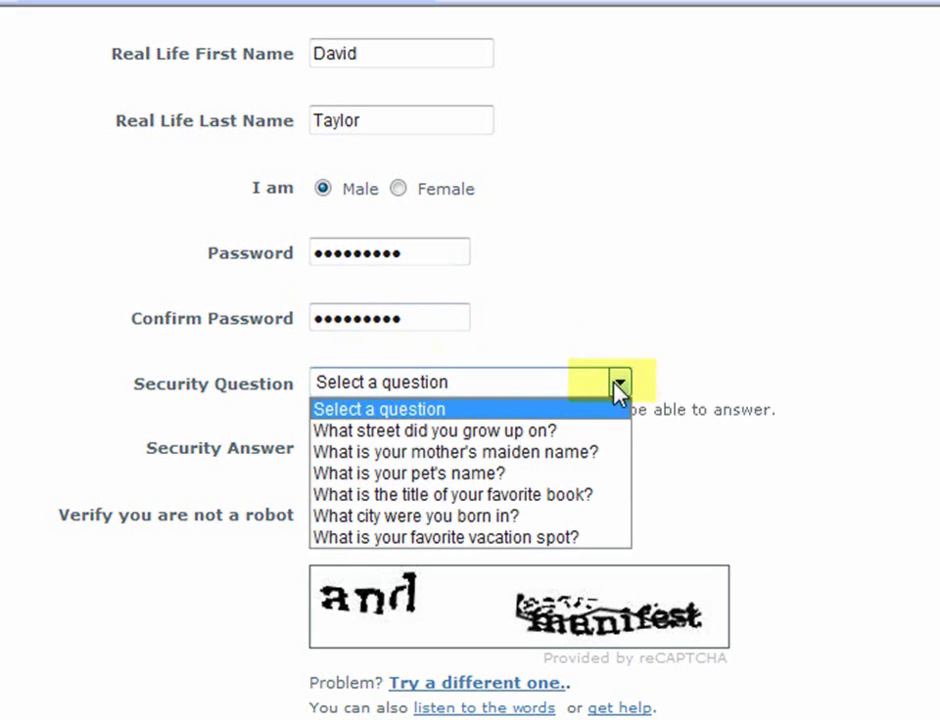
{"action": "left_click", "coordinate": [541, 476]}
{"action": "left_click", "coordinate": [380, 452]}
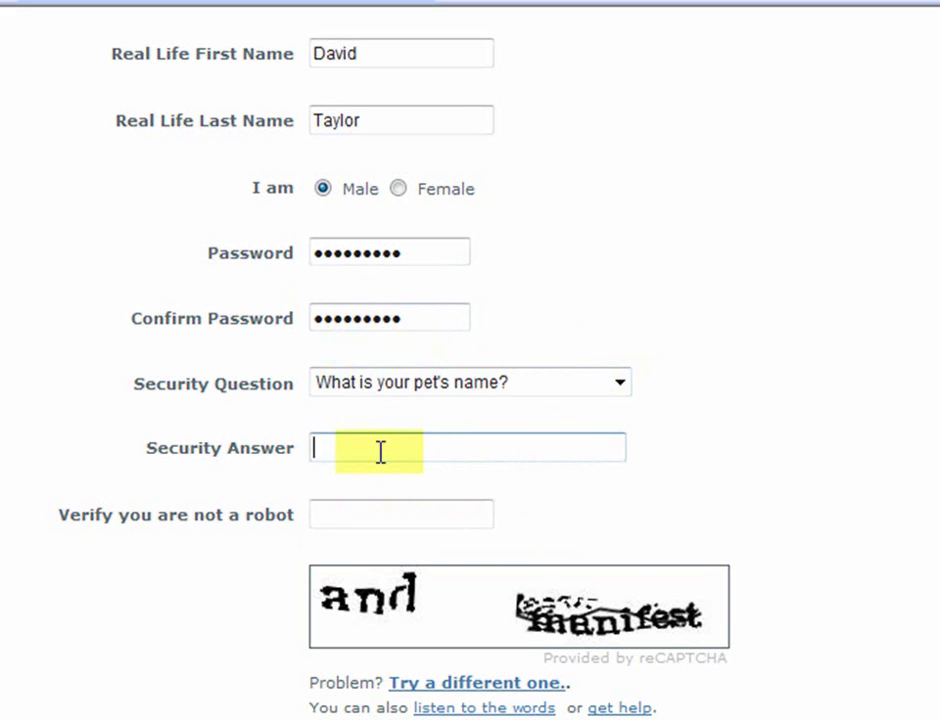
{"action": "type", "text": "Baby"}
Fill in the CAPTCHA words, accept the Terms of Service, and submit Create Account
{"action": "left_click", "coordinate": [355, 508]}
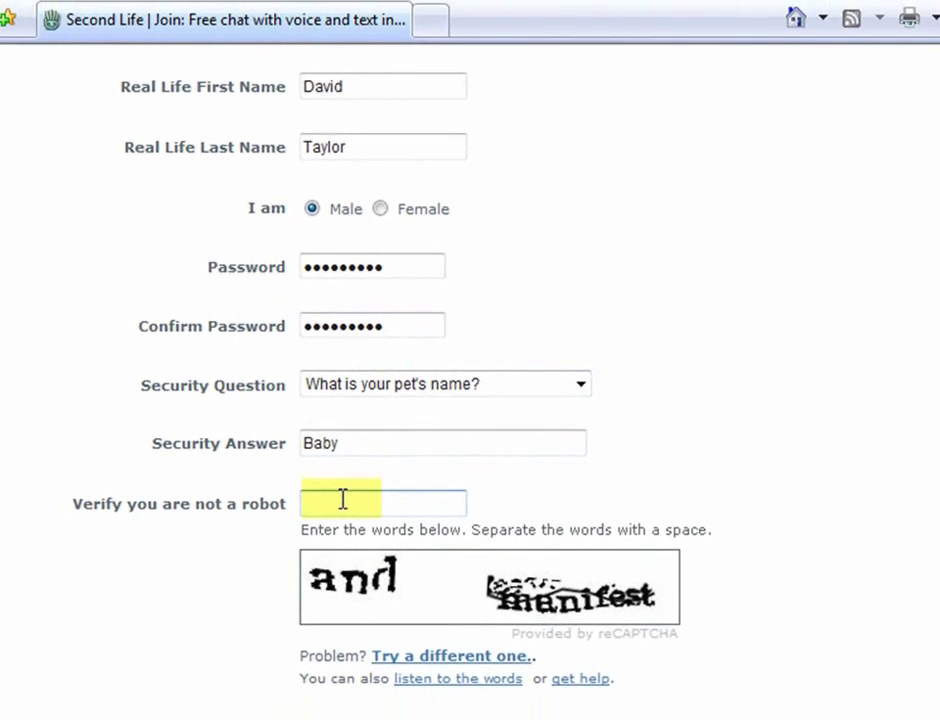
{"action": "type", "text": "and"}
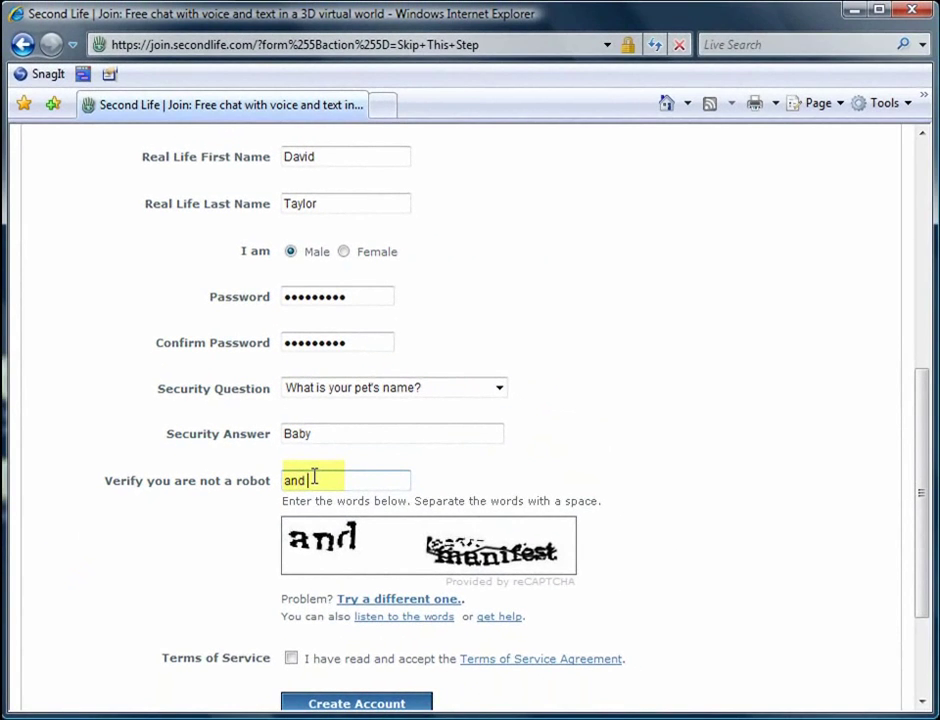
{"action": "type", "text": " manifest"}
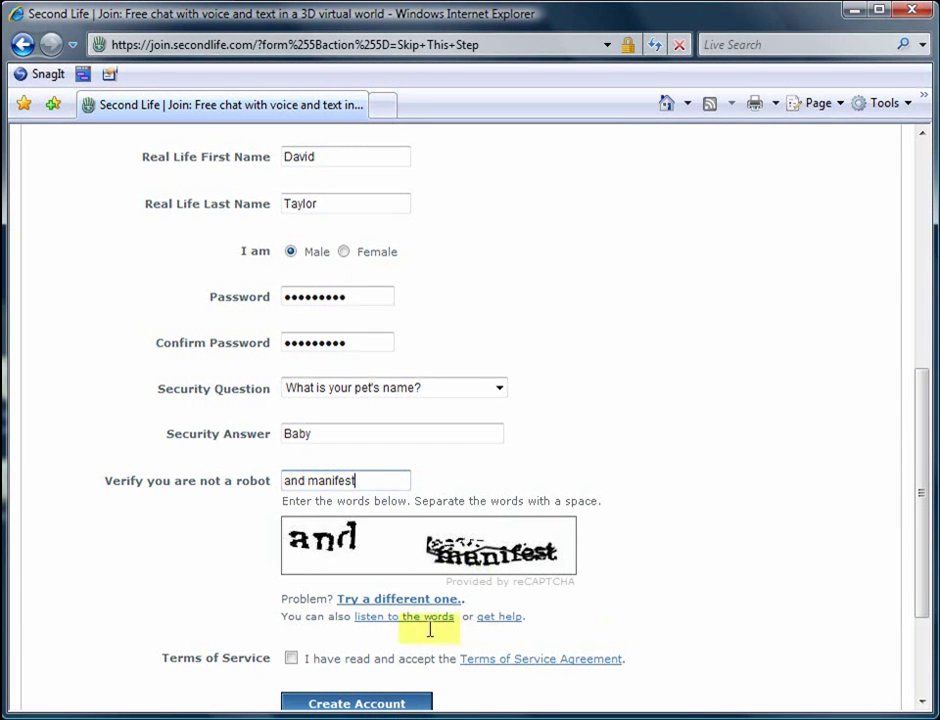
{"action": "left_click", "coordinate": [291, 657]}
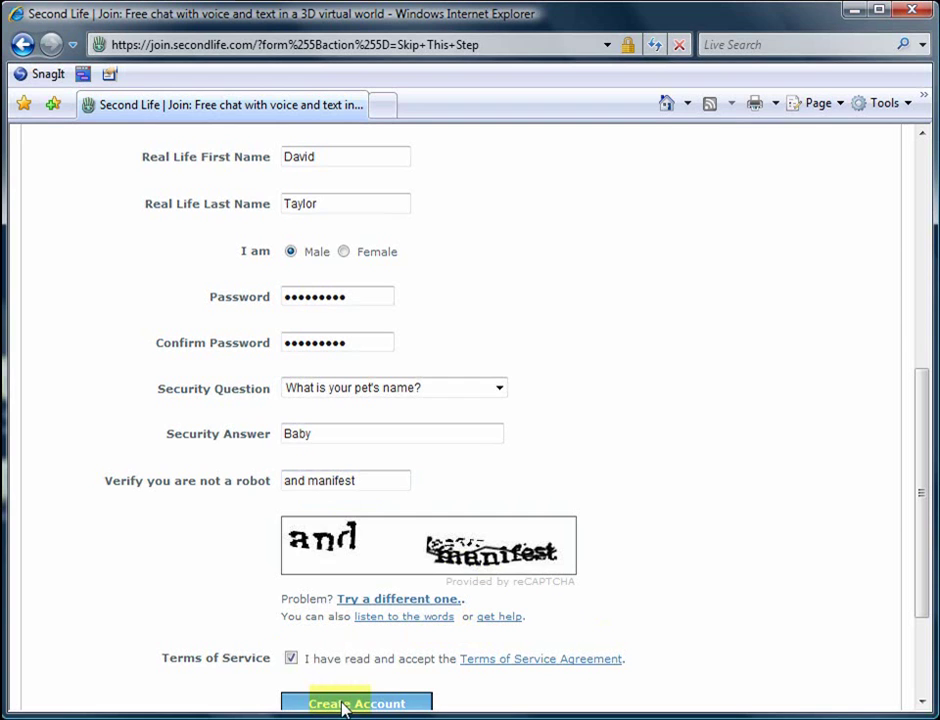
{"action": "left_click", "coordinate": [344, 705]}
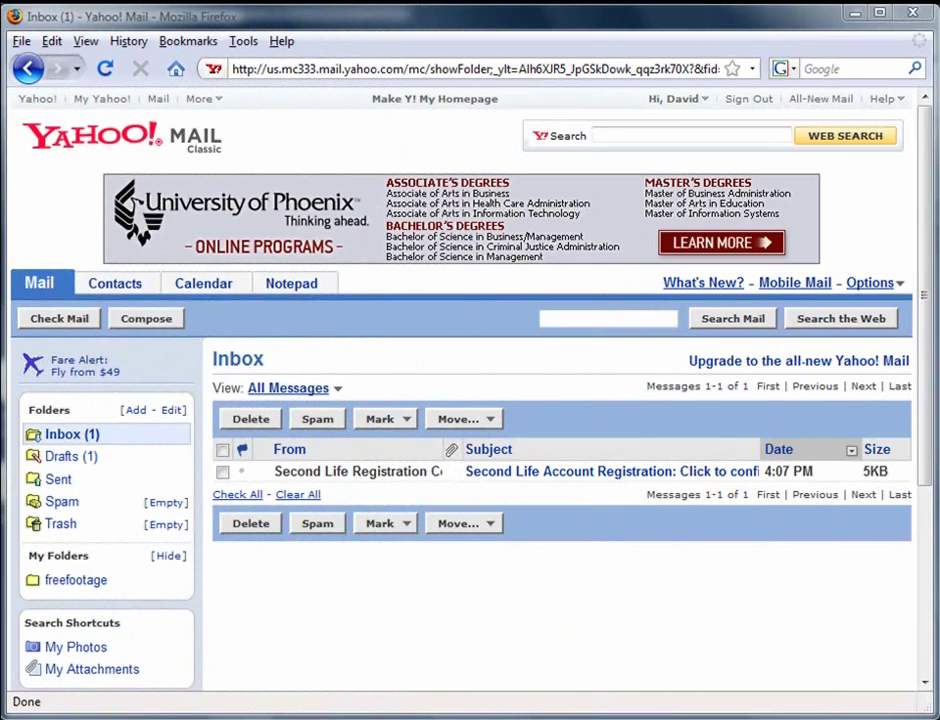
Open the Second Life registration email and follow 'CLICK HERE TO ACTIVATE YOUR ACCOUNT'
{"action": "left_click", "coordinate": [585, 478]}
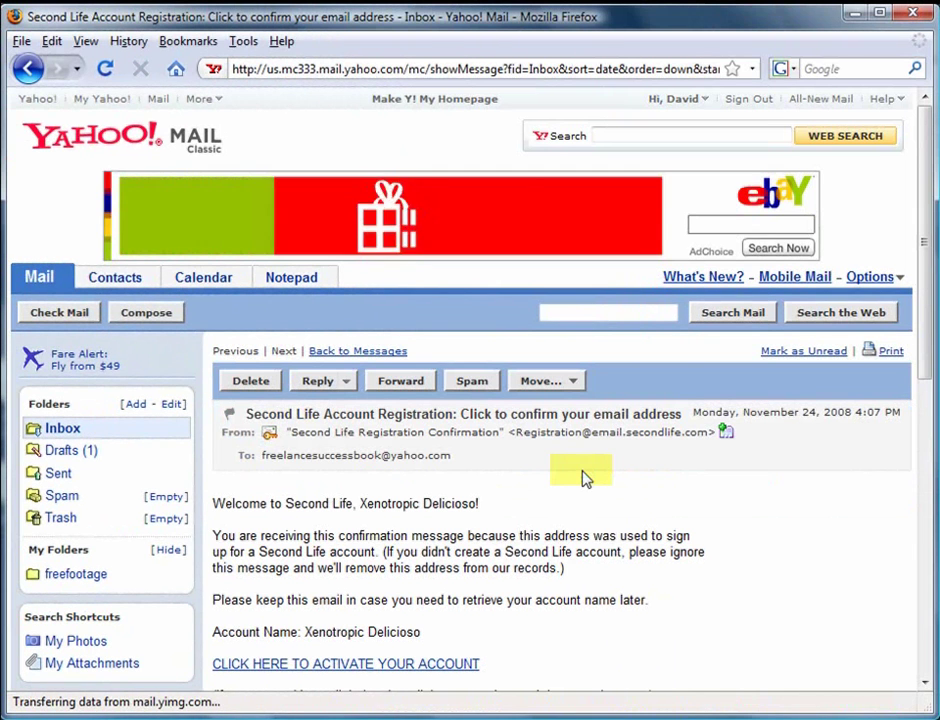
{"action": "left_click_drag", "start_coordinate": [923, 315], "coordinate": [928, 450]}
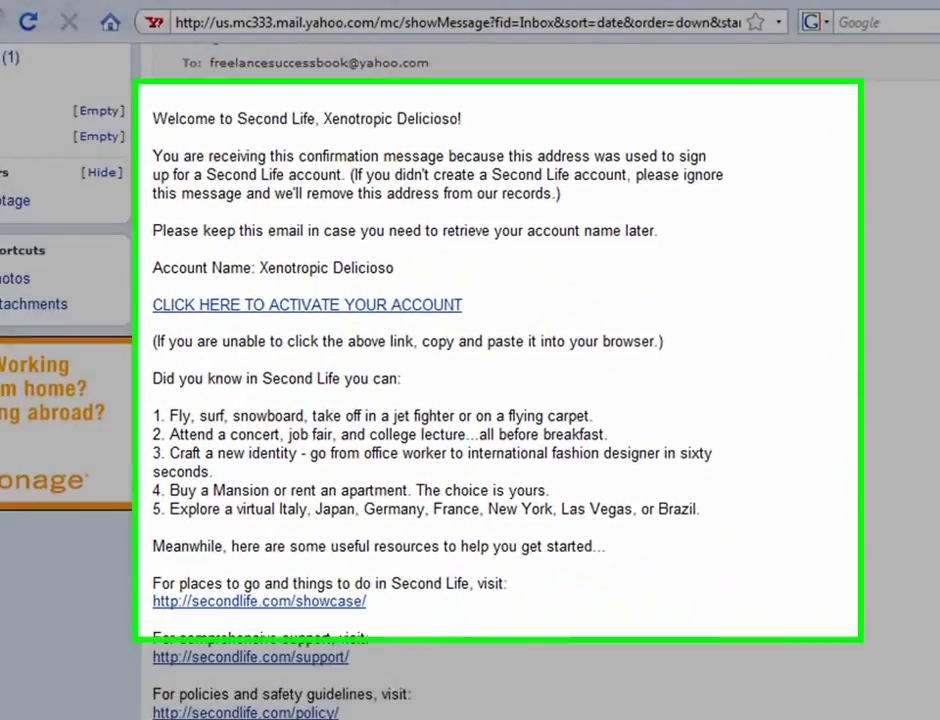
{"action": "scroll", "coordinate": [470, 400], "scroll_direction": "down", "scroll_amount": 5}
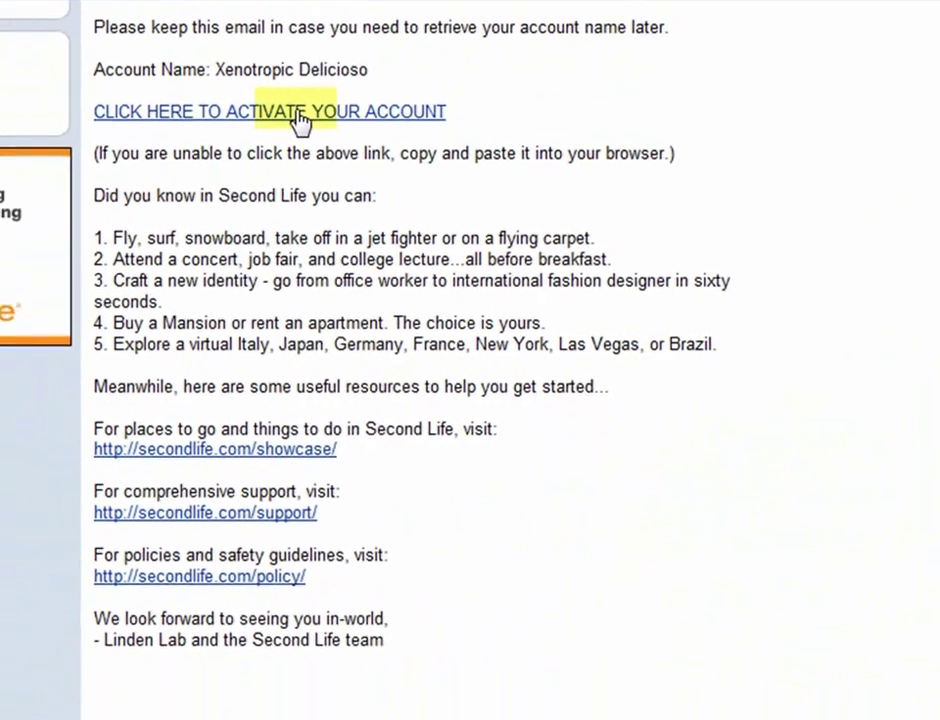
{"action": "left_click", "coordinate": [298, 113]}
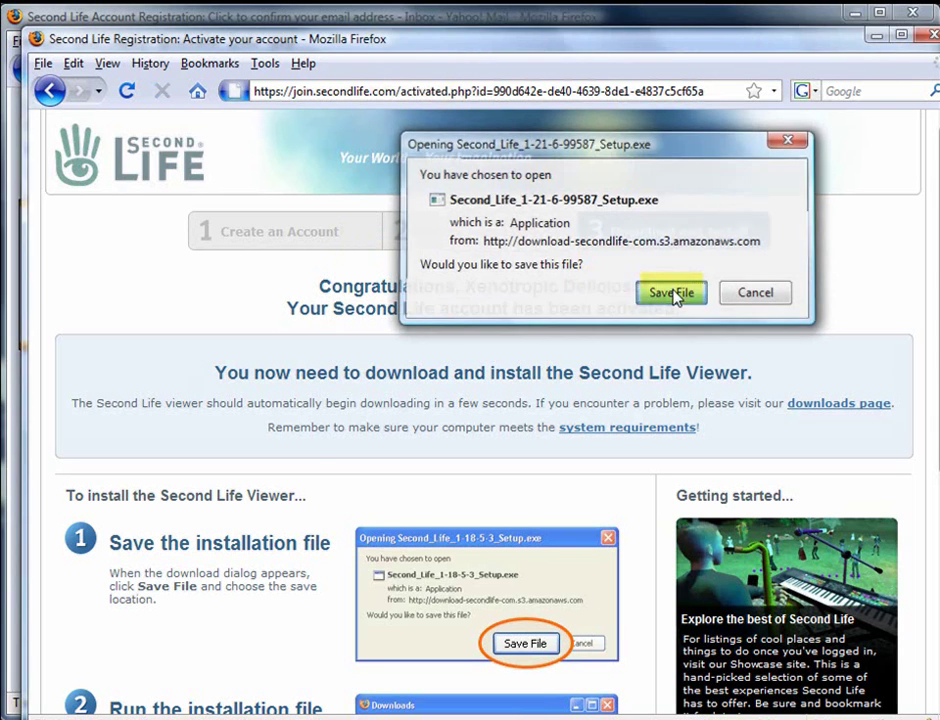
Save Second_Life_1-21-6-99587_Setup.exe to disk
{"action": "left_click", "coordinate": [672, 293]}
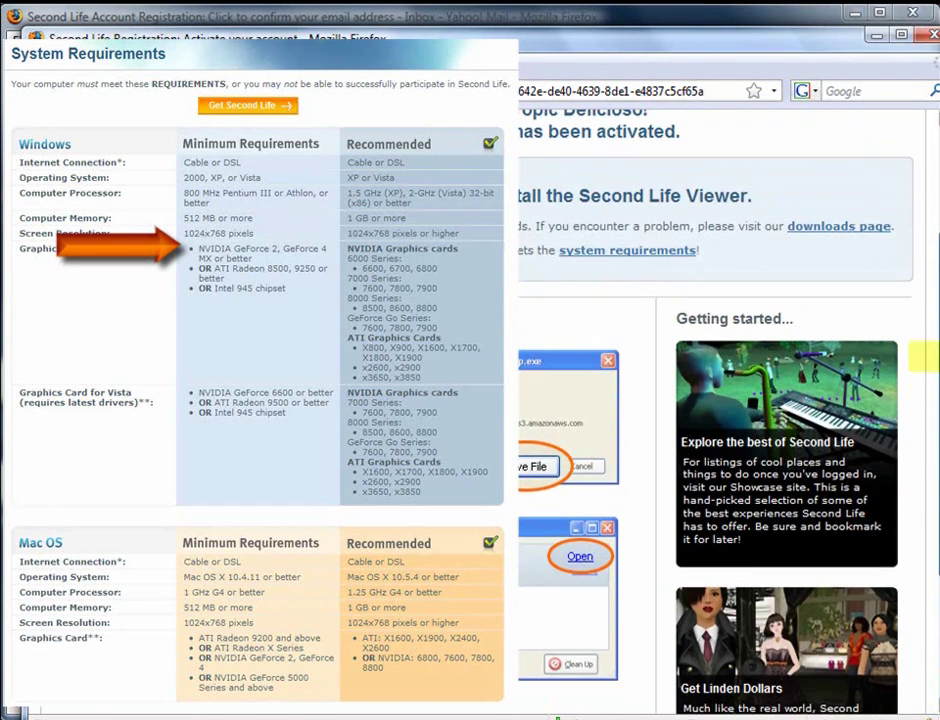
Minimize the three browser windows and close the System Requirements page to show the desktop
{"action": "left_click", "coordinate": [876, 35]}
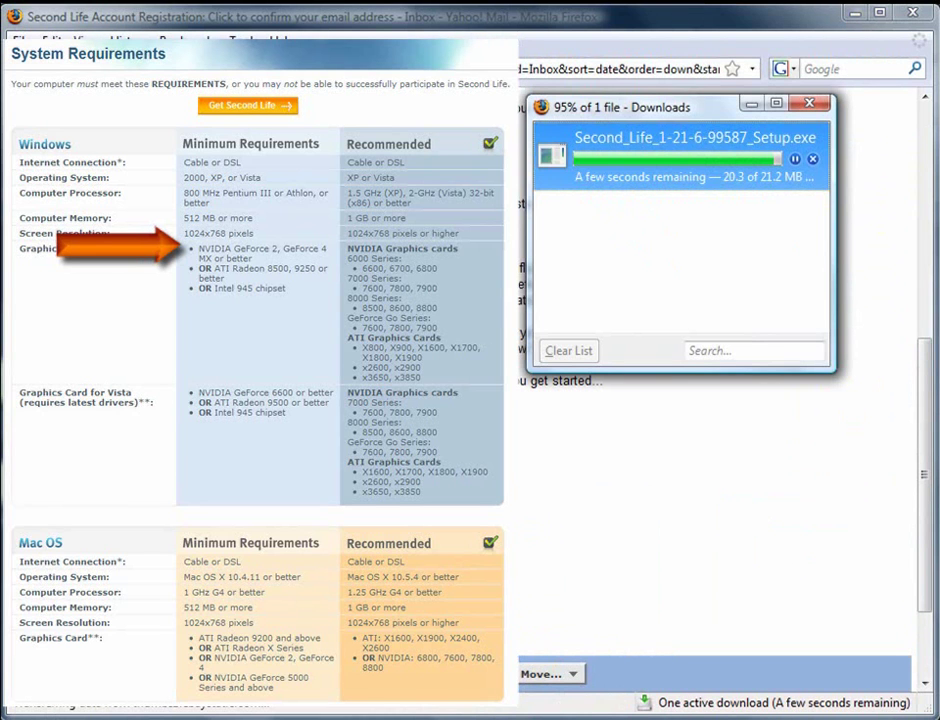
{"action": "left_click", "coordinate": [856, 18]}
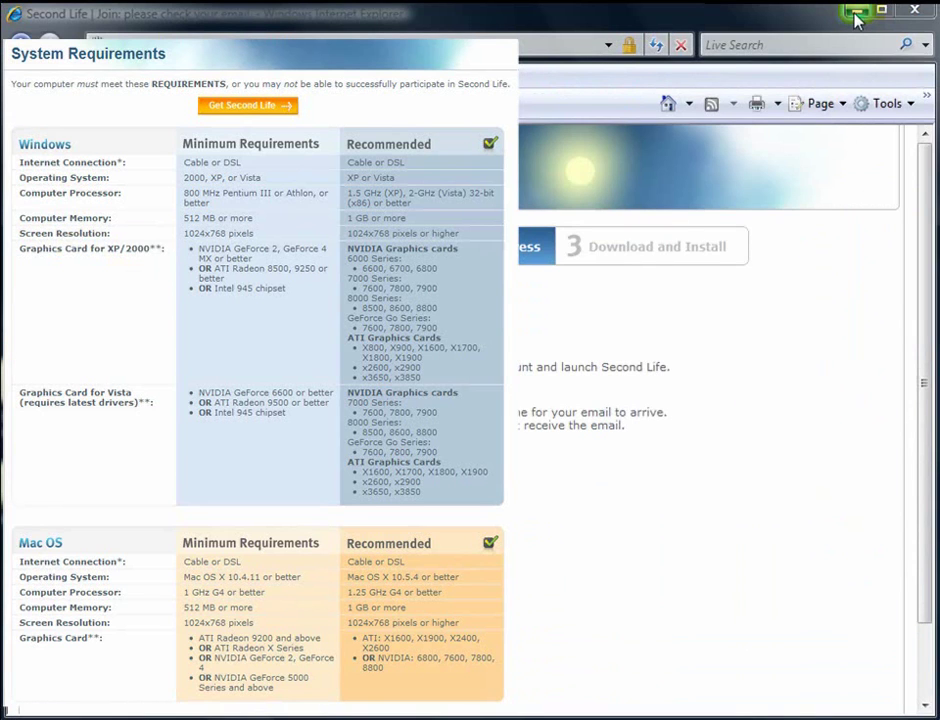
{"action": "left_click", "coordinate": [858, 13]}
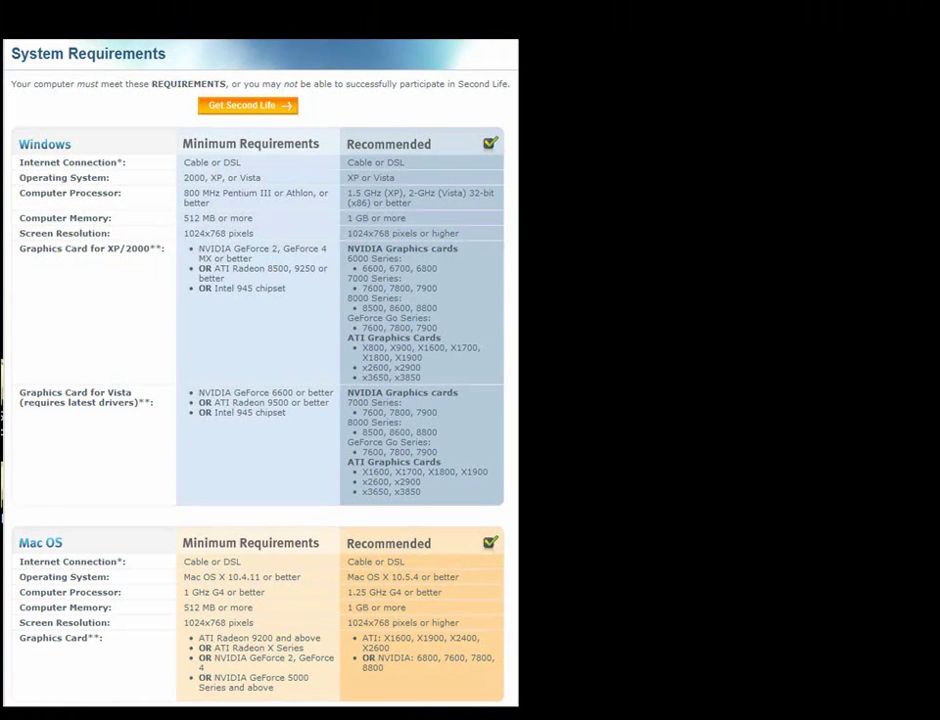
{"action": "key", "text": "alt+F4"}
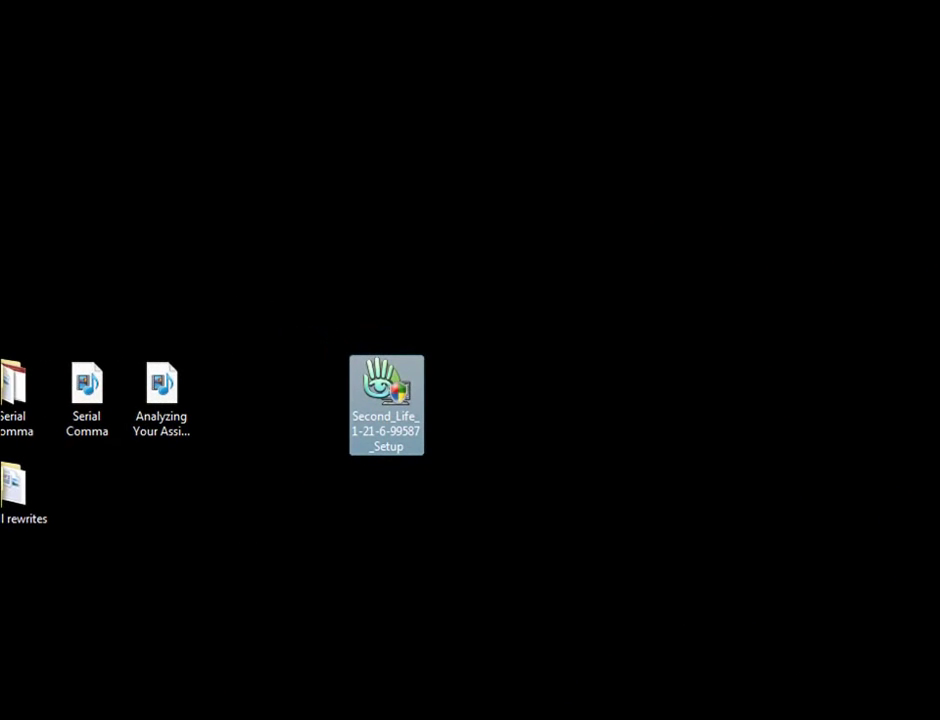
Run the Setup file, keep English as installer language, and install to the default folder
{"action": "left_click", "coordinate": [311, 513]}
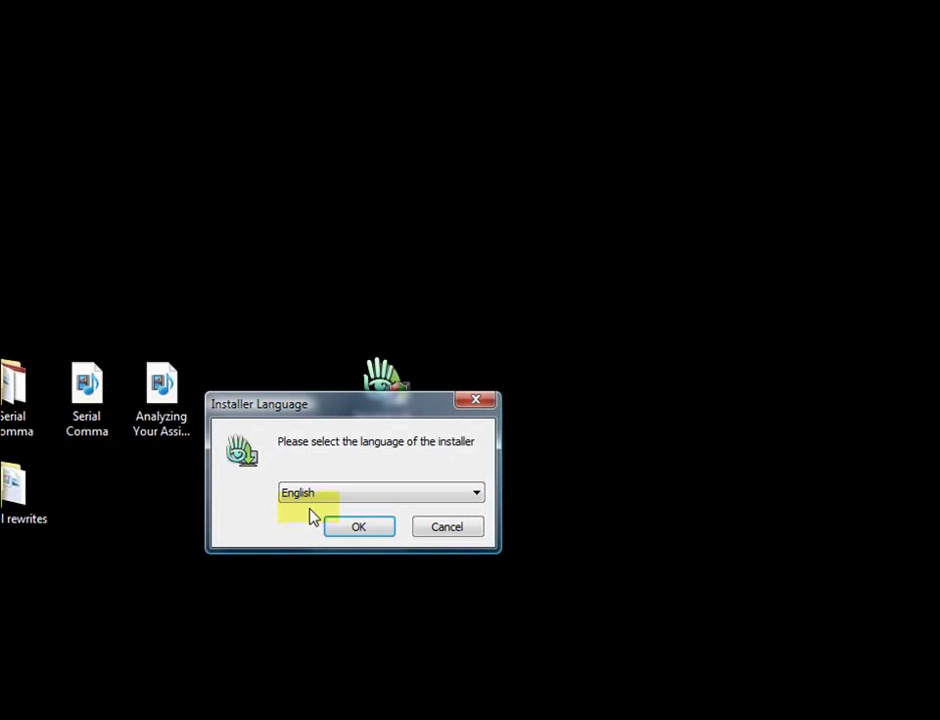
{"action": "left_click", "coordinate": [352, 528]}
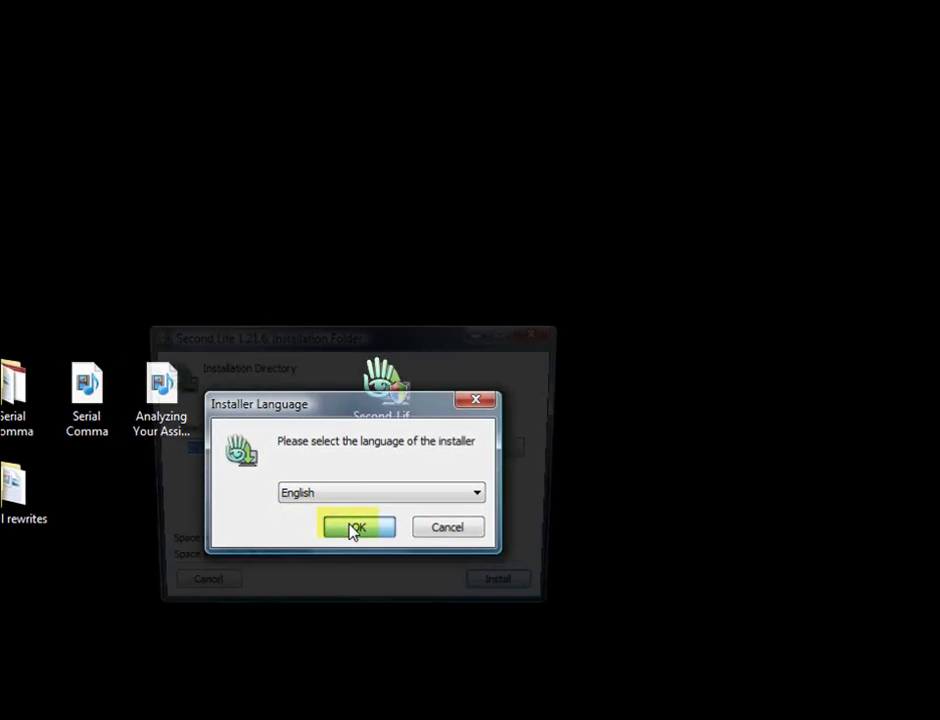
{"action": "key", "text": "Return"}
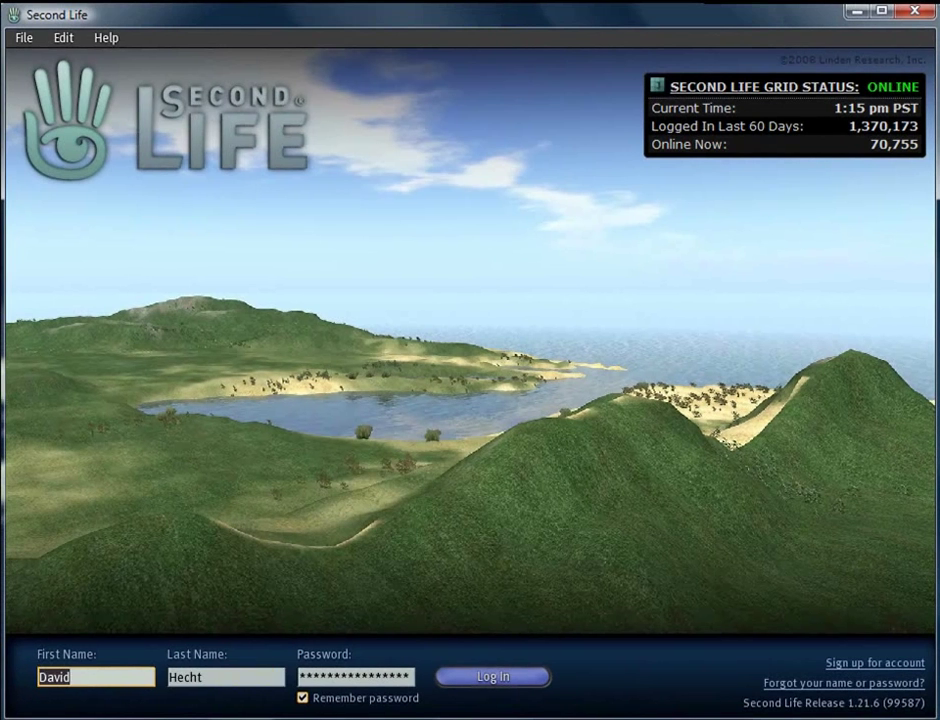
Replace the login fields with the new account's first name, last name and password
{"action": "key", "text": "Tab"}
{"action": "left_click", "coordinate": [84, 679]}
{"action": "left_click", "coordinate": [50, 680]}
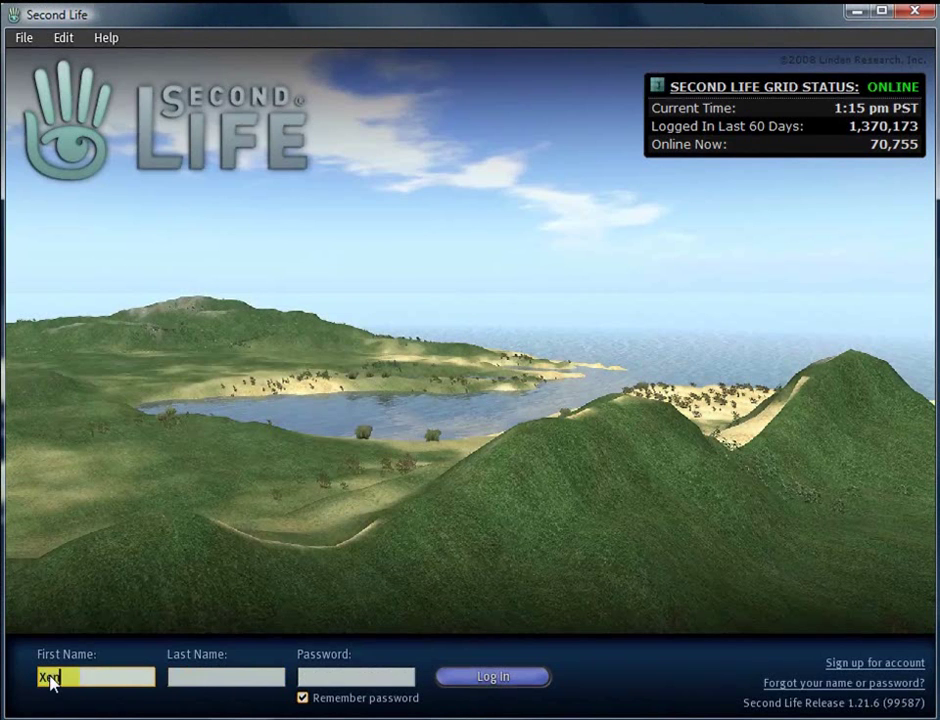
{"action": "type", "text": "Xenotropic"}
{"action": "left_click", "coordinate": [178, 682]}
{"action": "type", "text": "Dol"}
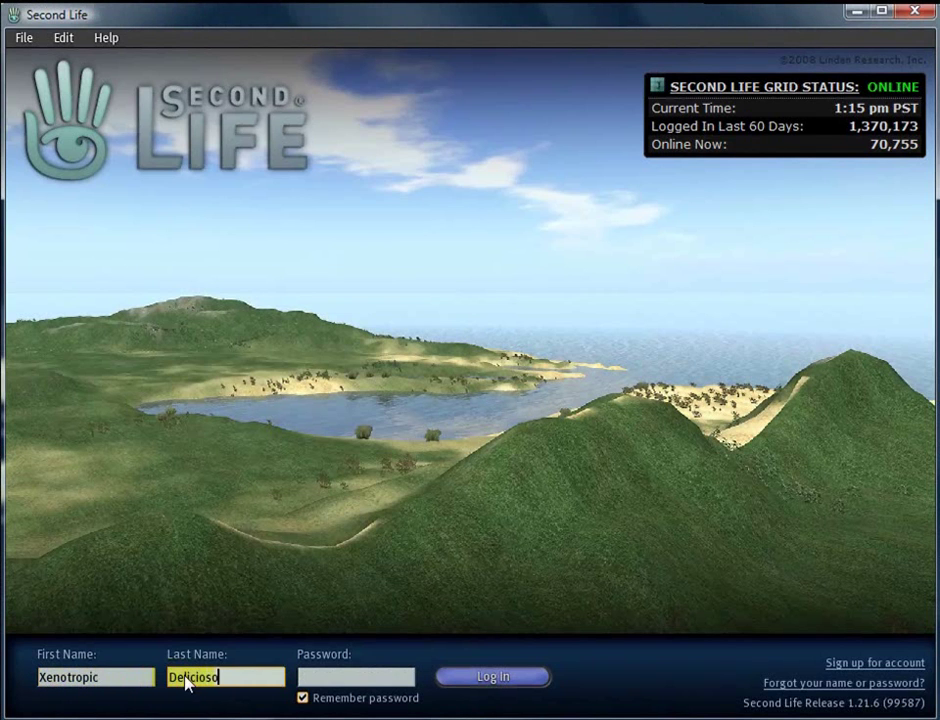
{"action": "left_click", "coordinate": [326, 680]}
{"action": "type", "text": "*********"}
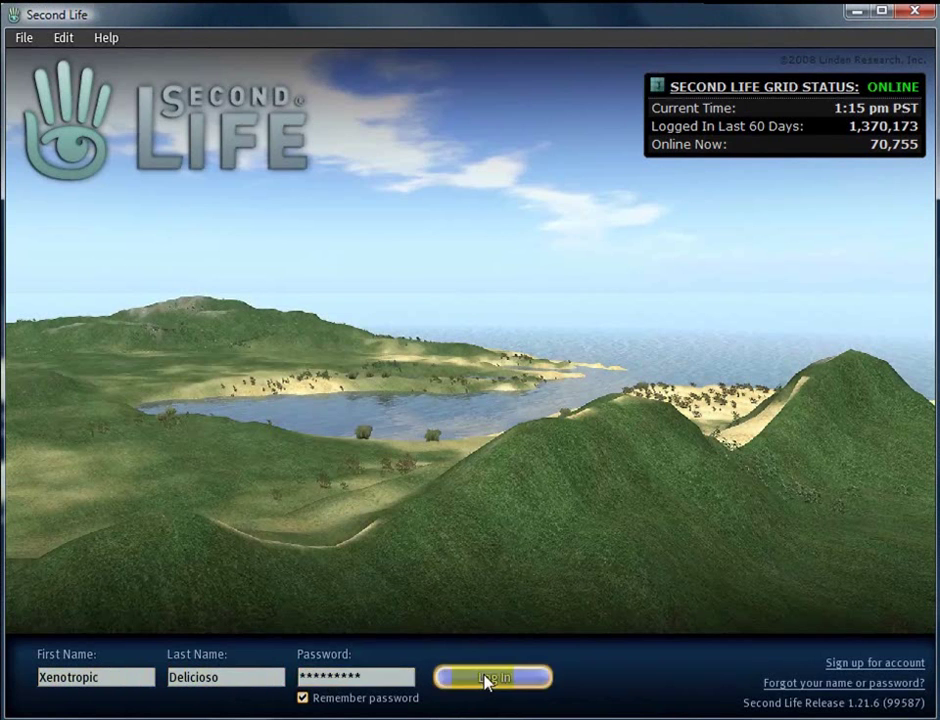
Log in, agreeing to the Terms of Service to continue
{"action": "left_click", "coordinate": [487, 679]}
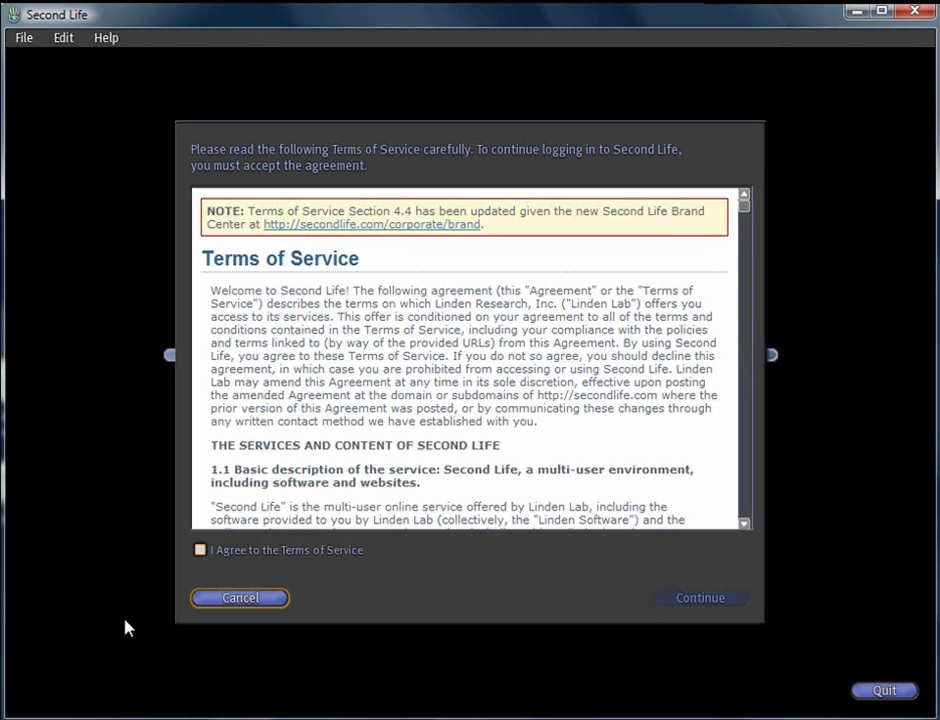
{"action": "left_click", "coordinate": [201, 550]}
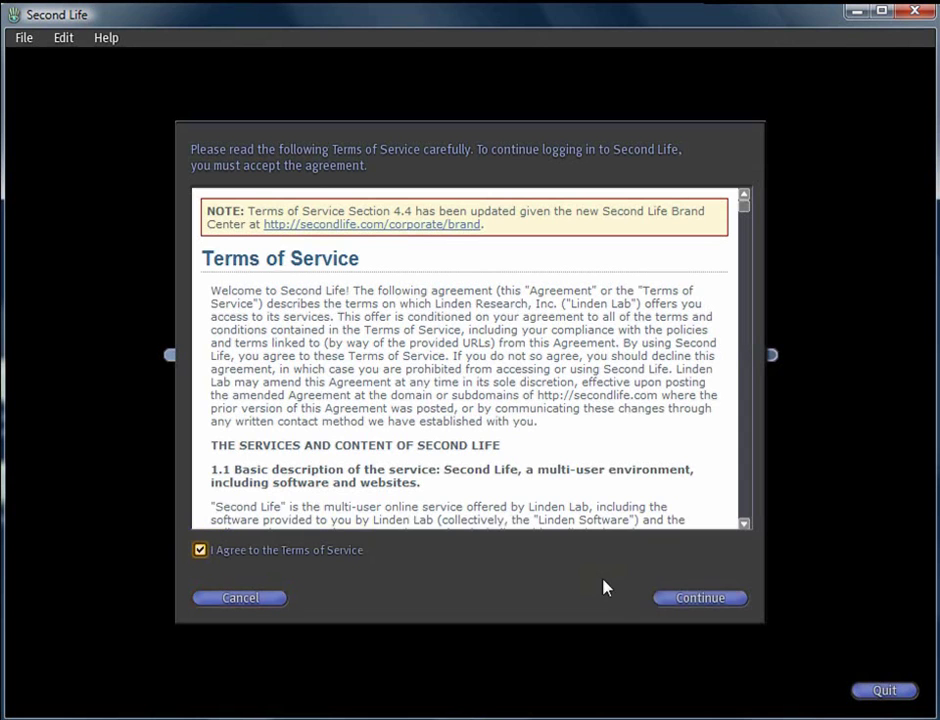
{"action": "left_click", "coordinate": [699, 598]}
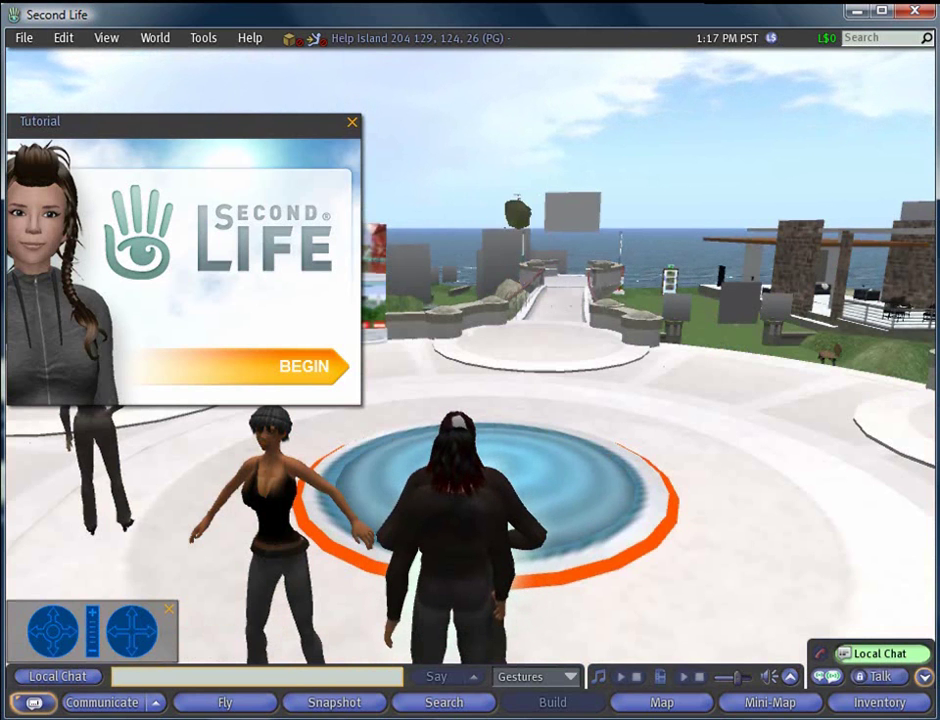
Begin the Help Island tutorial to reach the Moving page, 2 of 9
{"action": "left_click", "coordinate": [308, 368]}
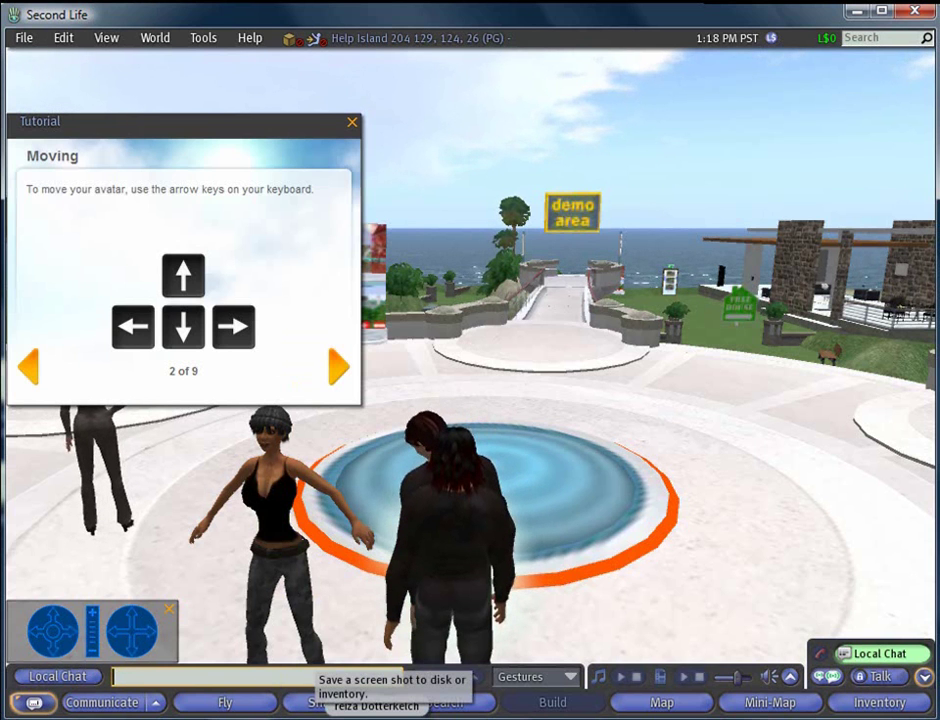
Walk the avatar across the fountain and plaza, turning right toward the wall
{"action": "key", "text": "Up"}
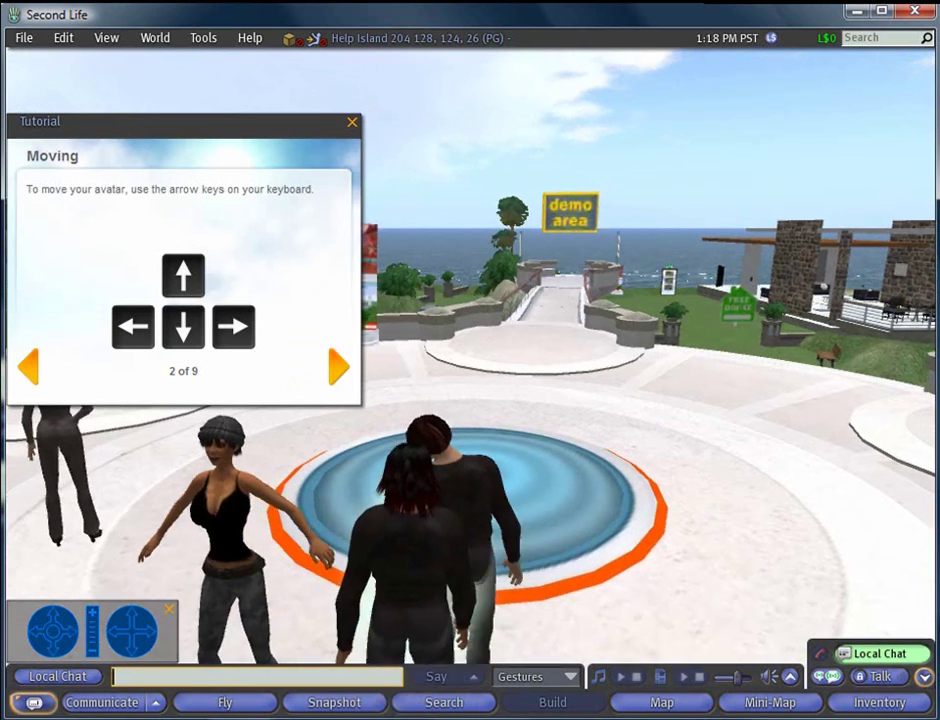
{"action": "key", "text": "Up"}
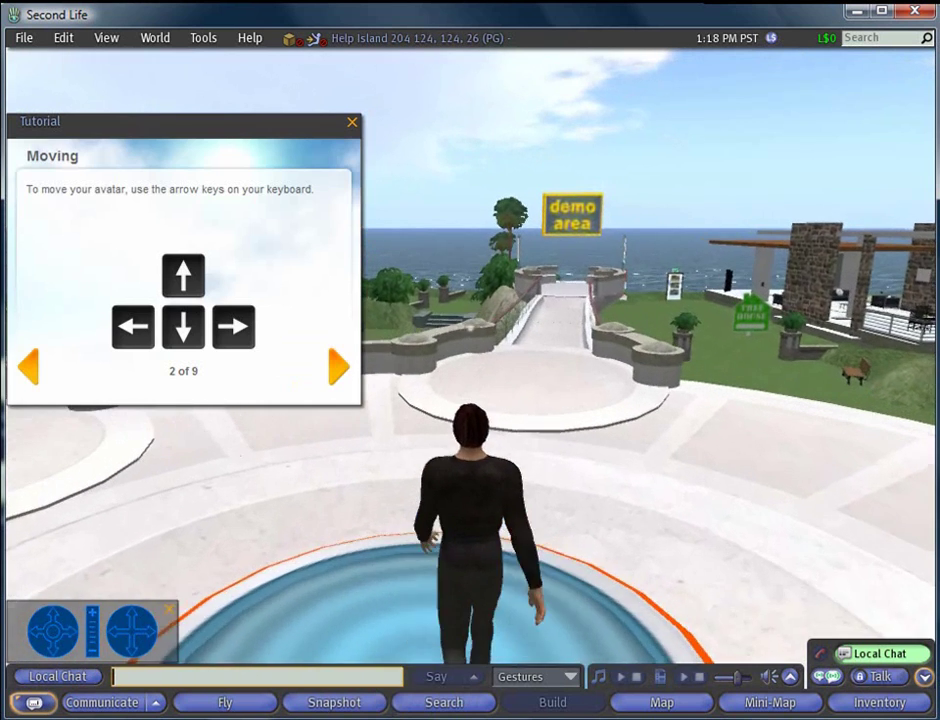
{"action": "key", "text": "Up"}
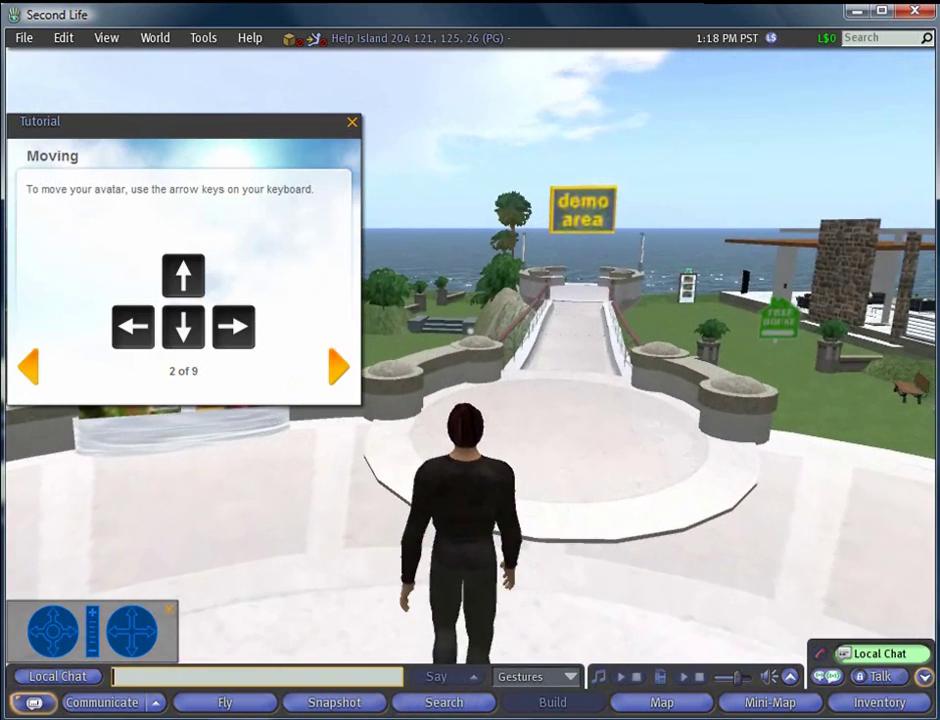
{"action": "key", "text": "Right"}
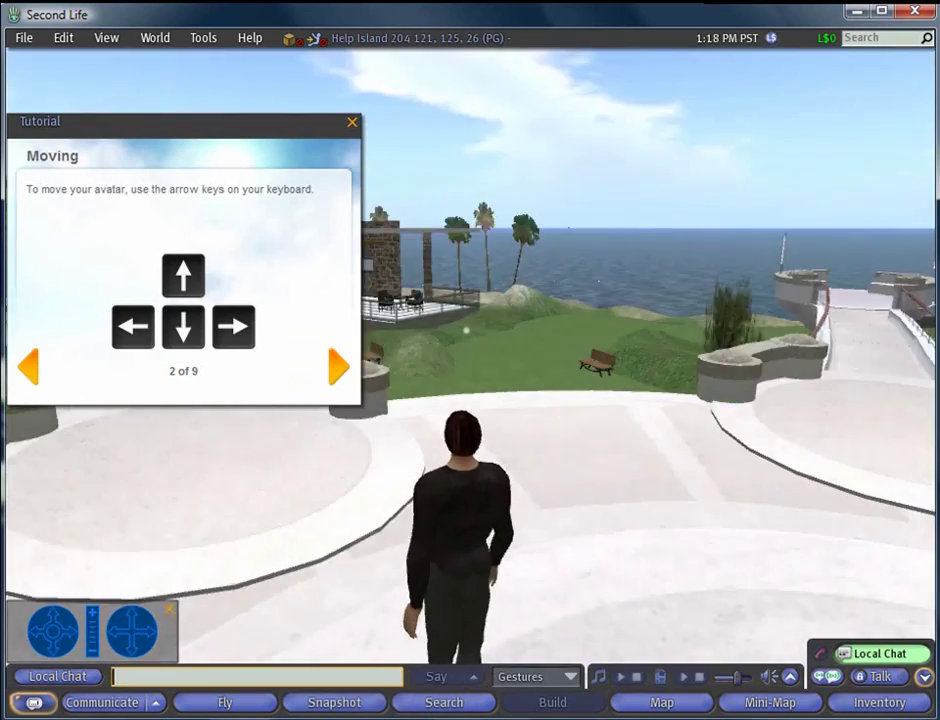
{"action": "key", "text": "Right"}
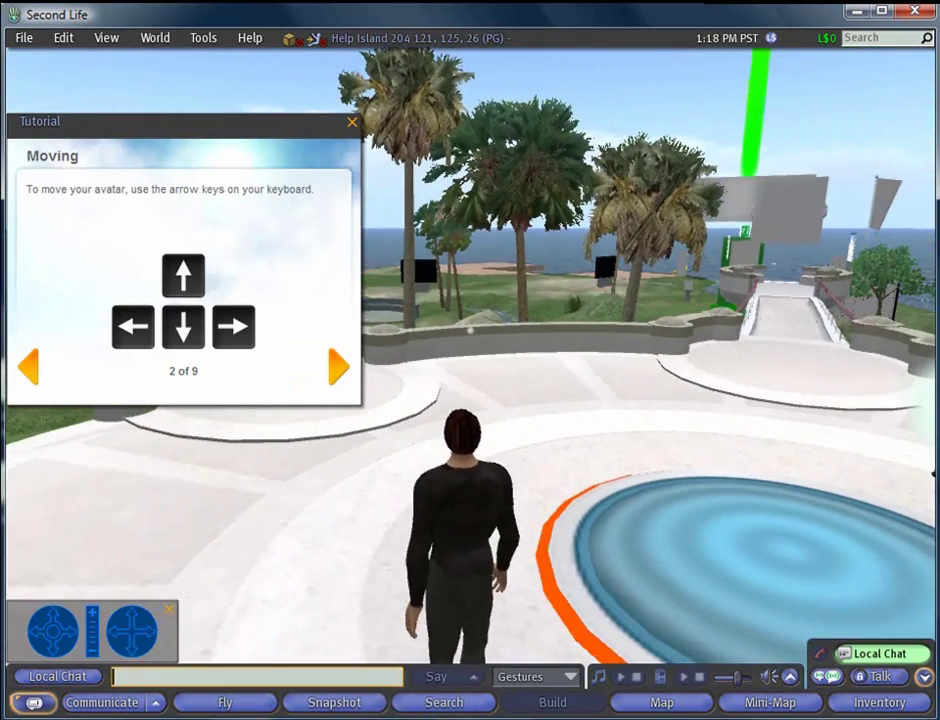
{"action": "key", "text": "Up"}
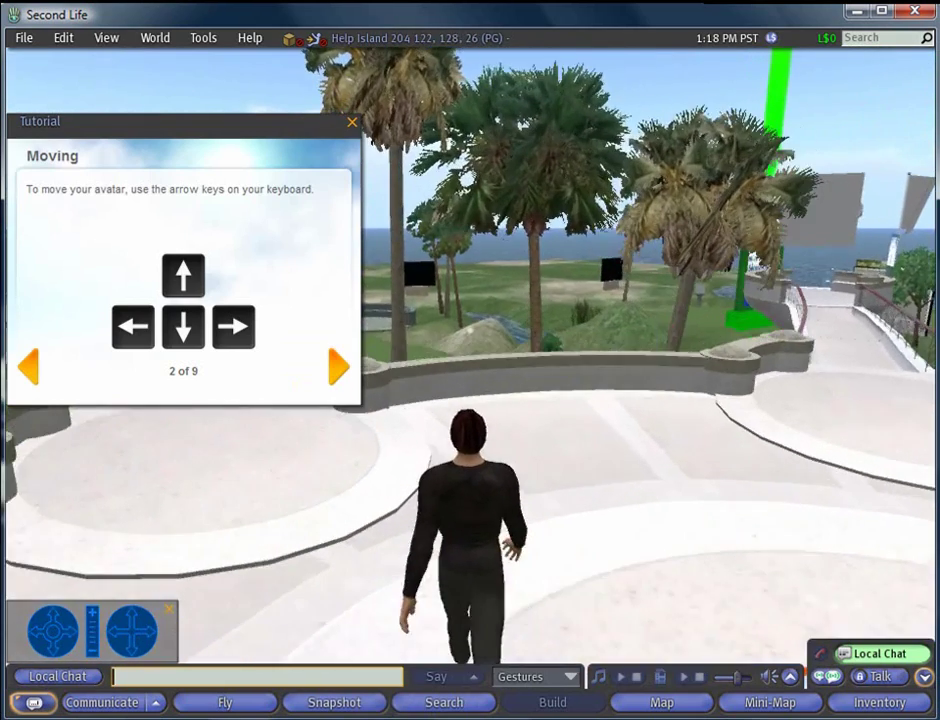
Turn and walk toward the flag board, then advance the tutorial to 'Flying 3 of 9'
{"action": "key", "text": "Left"}
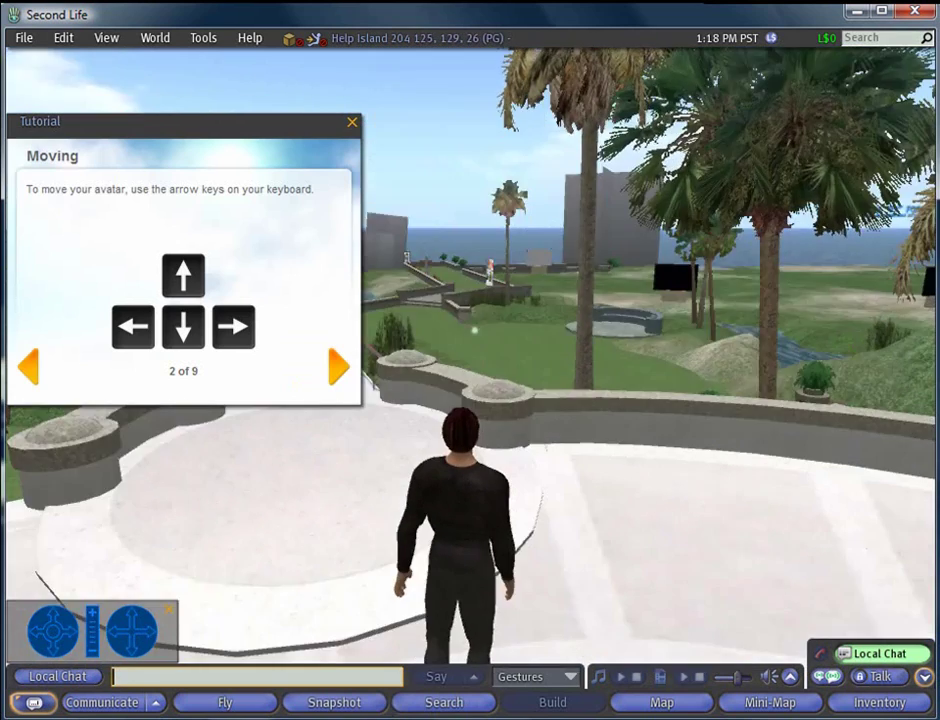
{"action": "key", "text": "Left"}
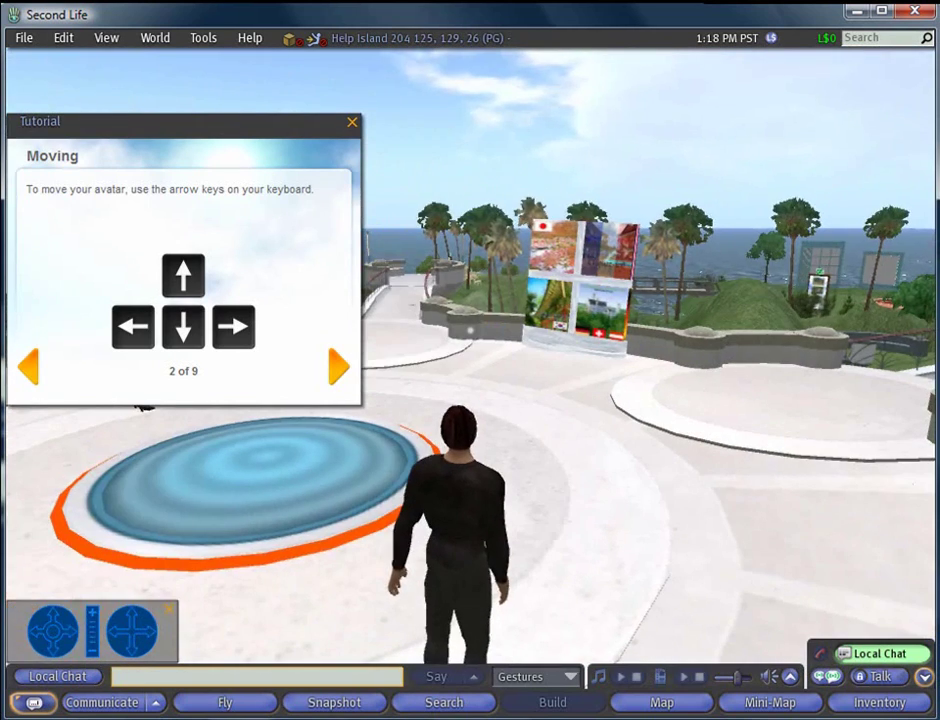
{"action": "key", "text": "Up"}
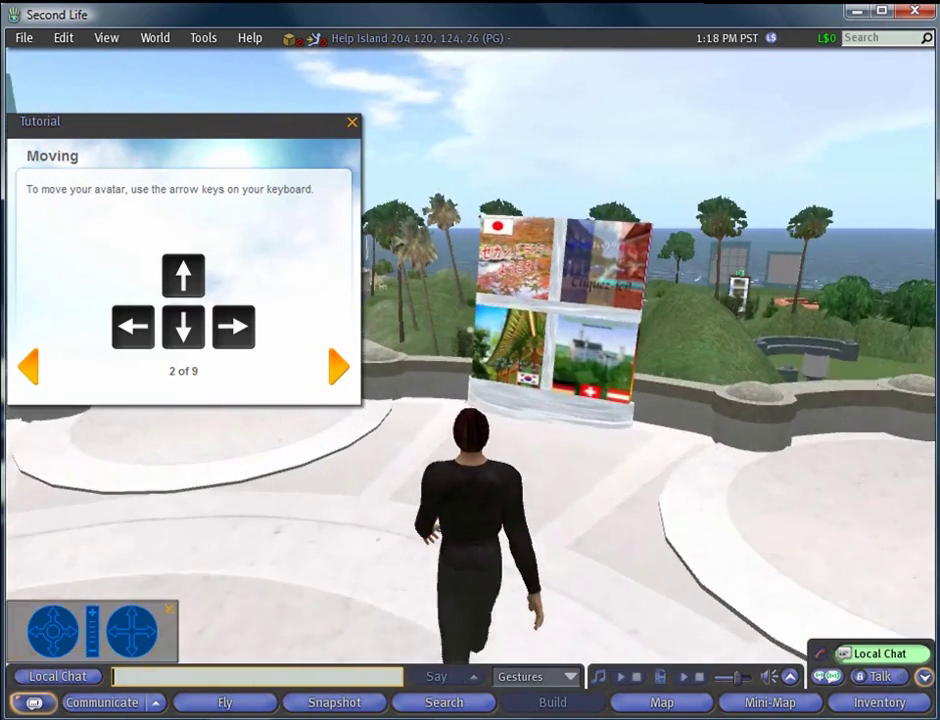
{"action": "key", "text": "Up"}
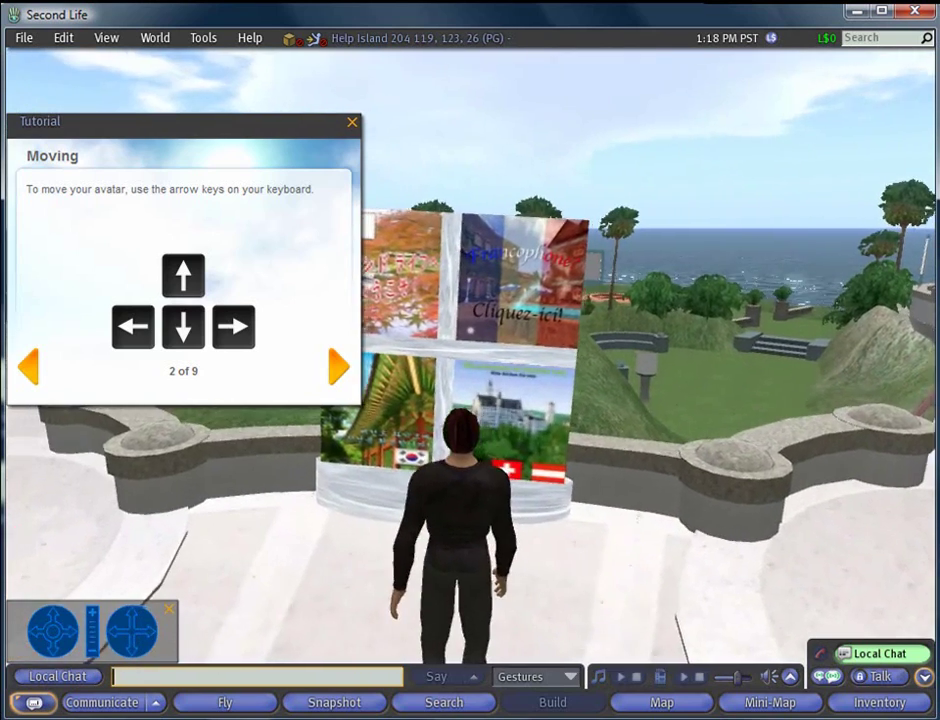
{"action": "key", "text": "Left"}
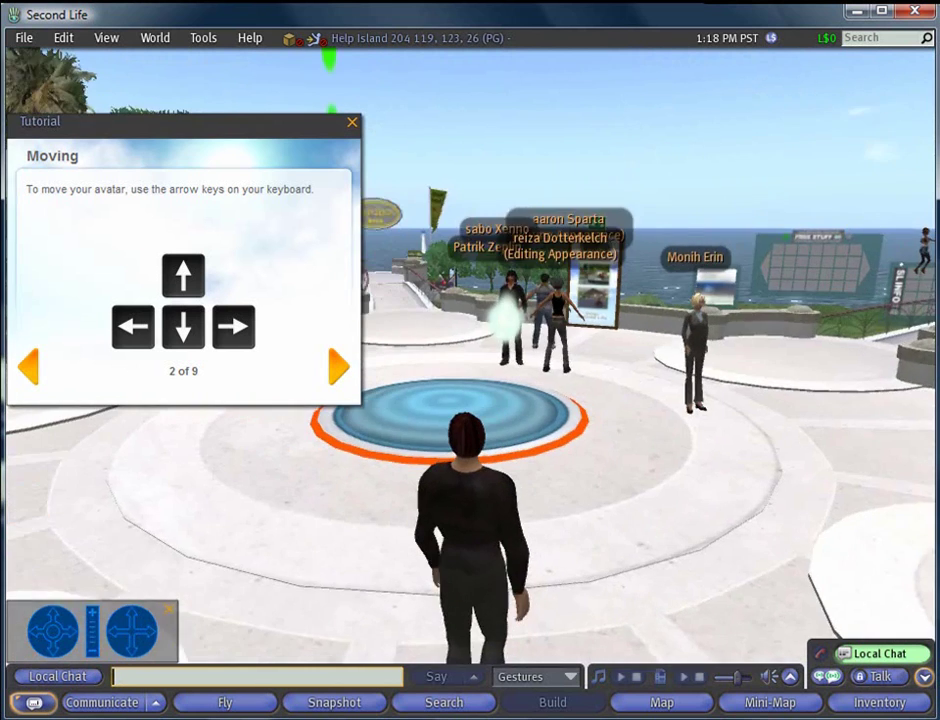
{"action": "key", "text": "Left"}
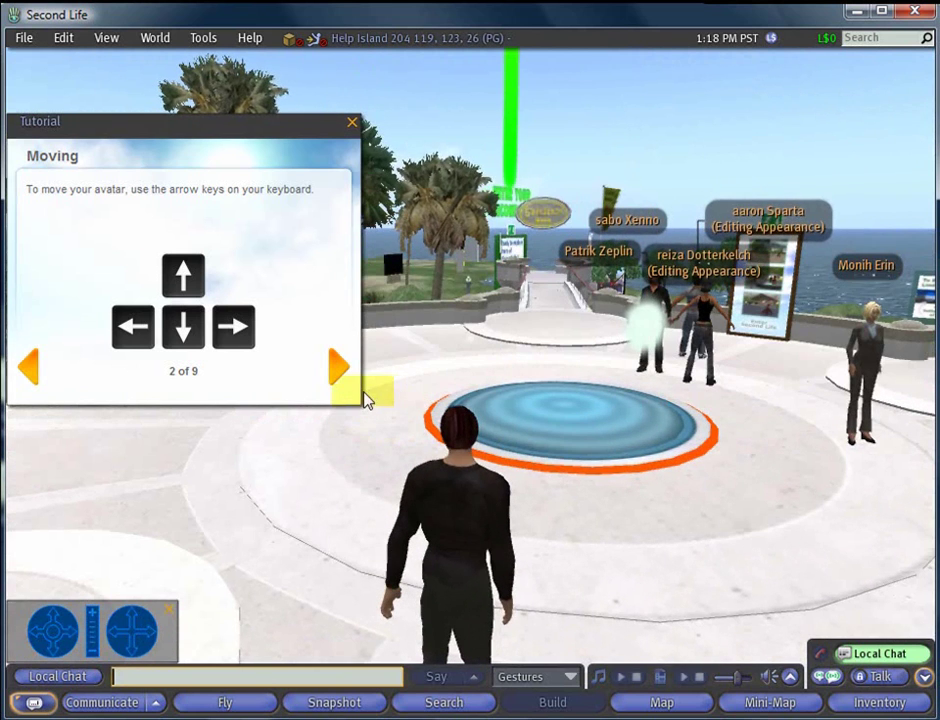
{"action": "left_click", "coordinate": [340, 372]}
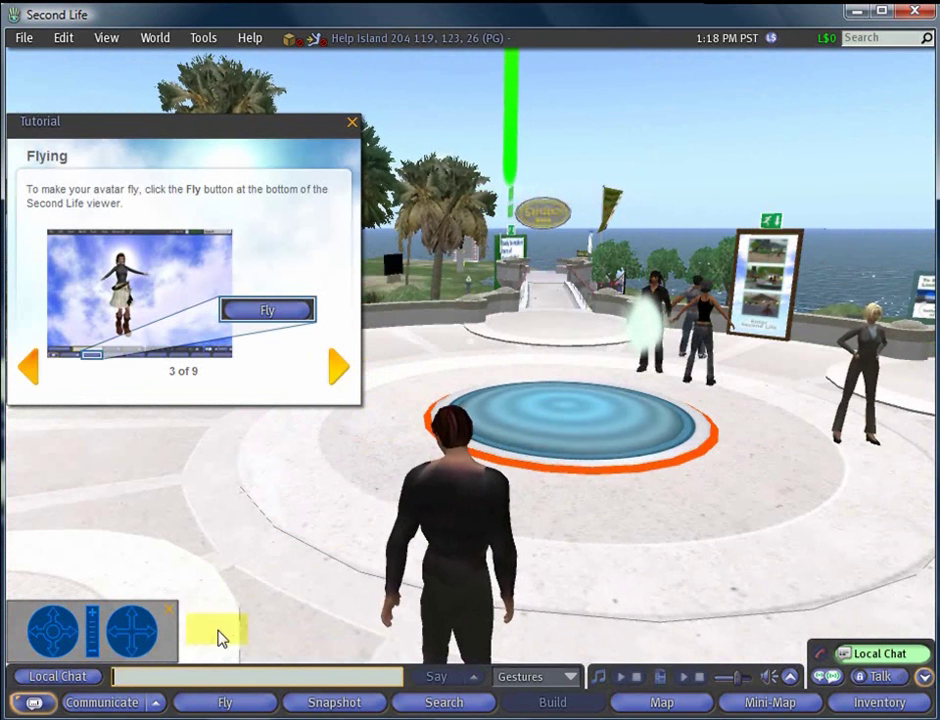
Fly the avatar past the Sandbox sign and land on the stone platform
{"action": "left_click", "coordinate": [231, 705]}
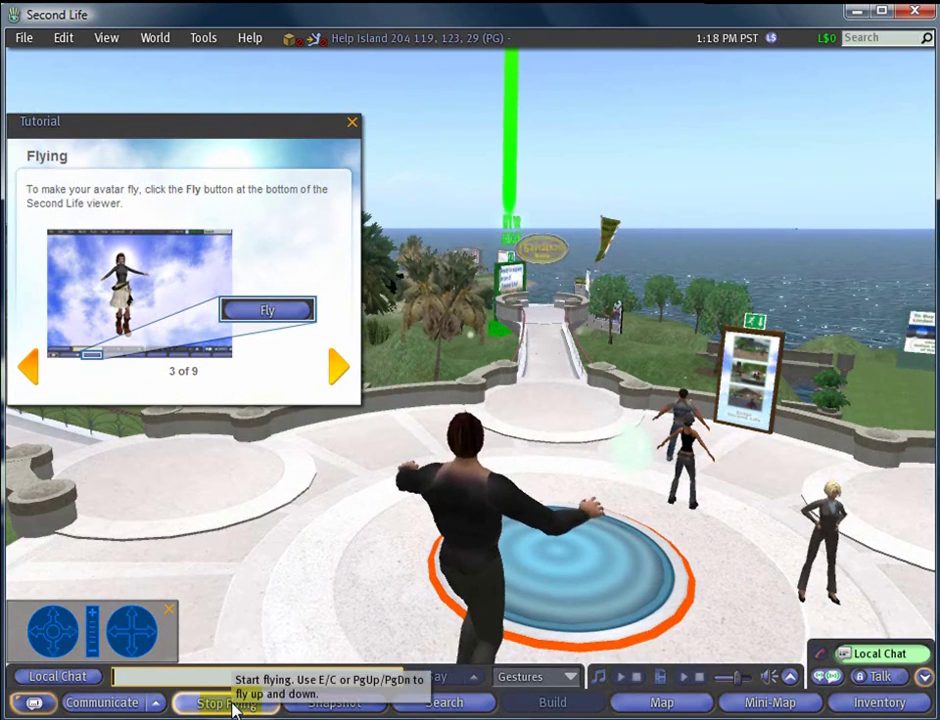
{"action": "key", "text": "Up"}
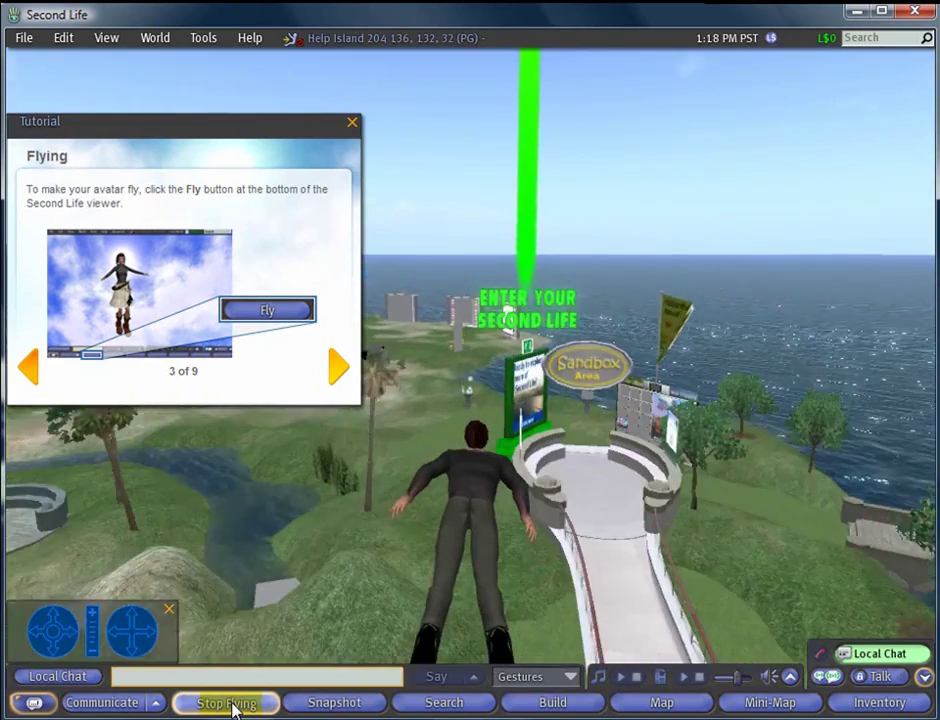
{"action": "key", "text": "Up"}
{"action": "key", "text": "Right"}
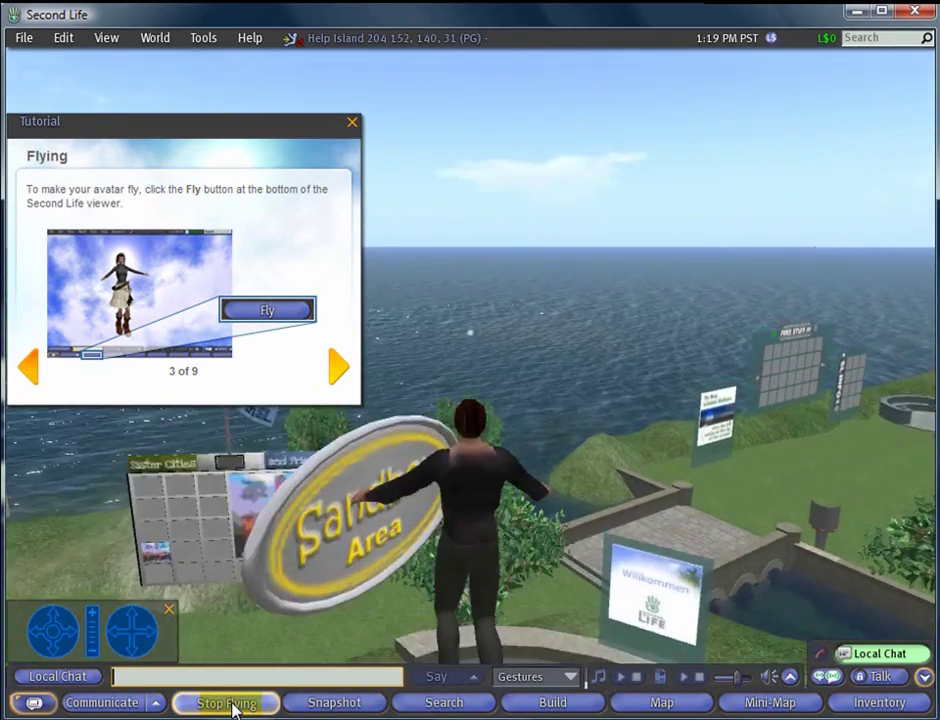
{"action": "left_click", "coordinate": [230, 704]}
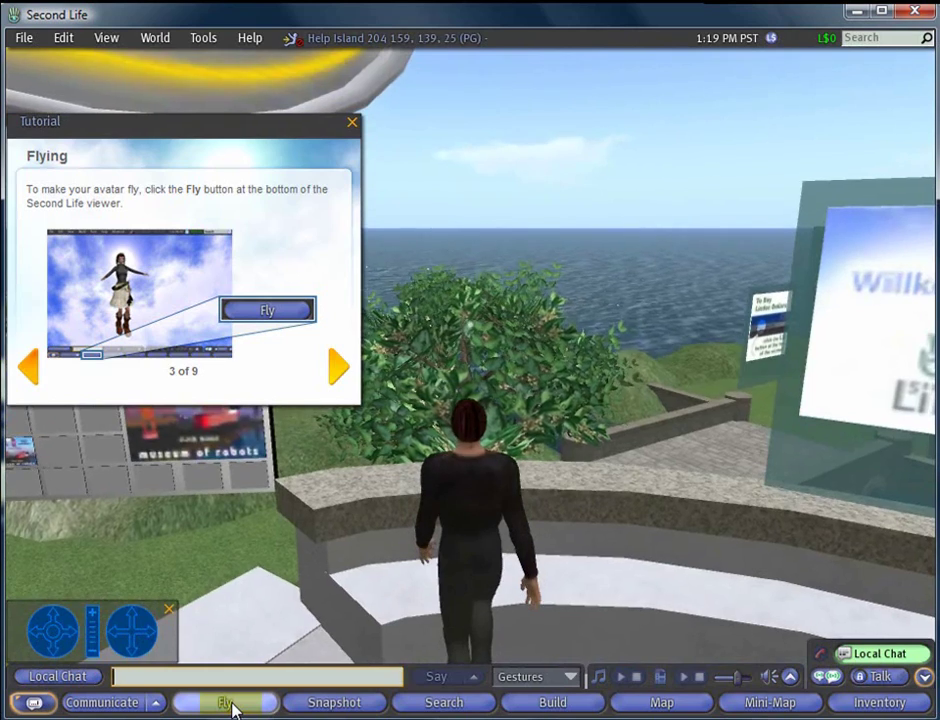
{"action": "key", "text": "Right"}
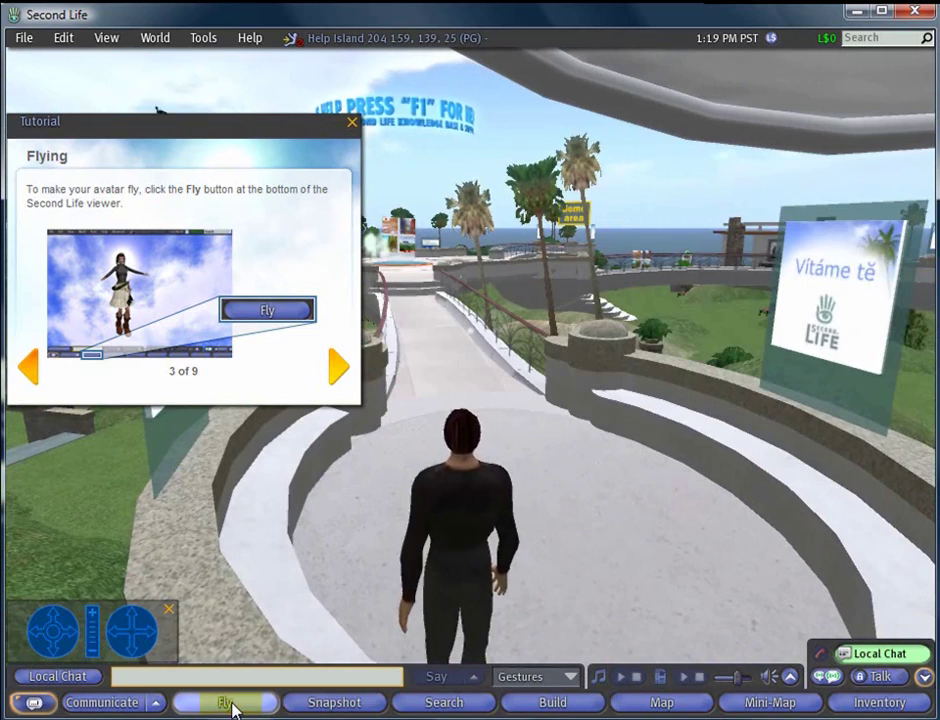
Take off again, fly over the island, land on the plaza and turn around
{"action": "left_click", "coordinate": [232, 706]}
{"action": "key", "text": "Up"}
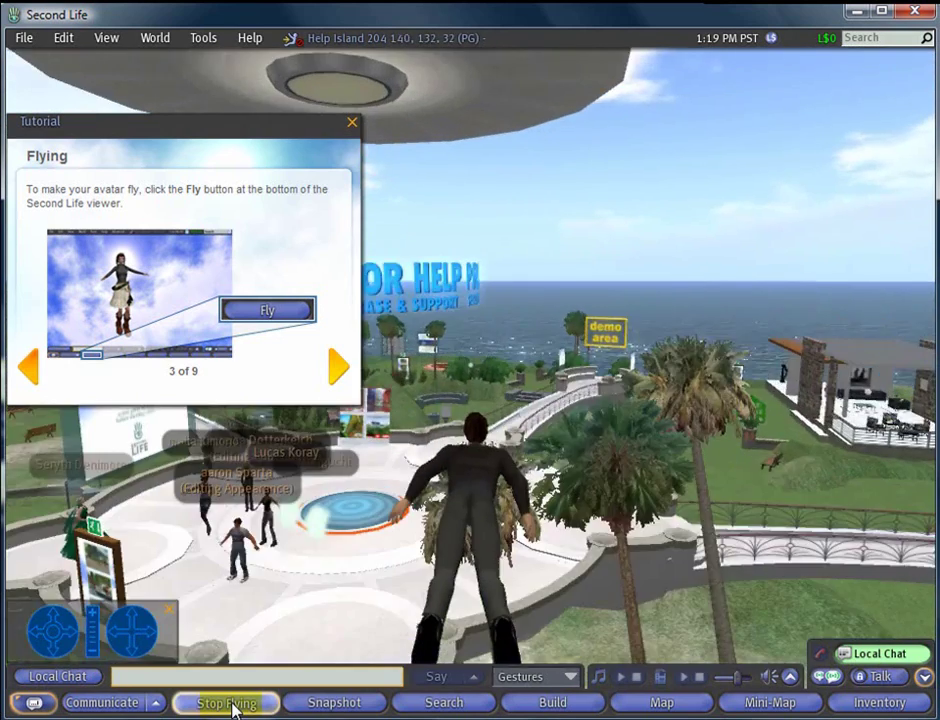
{"action": "key", "text": "Up"}
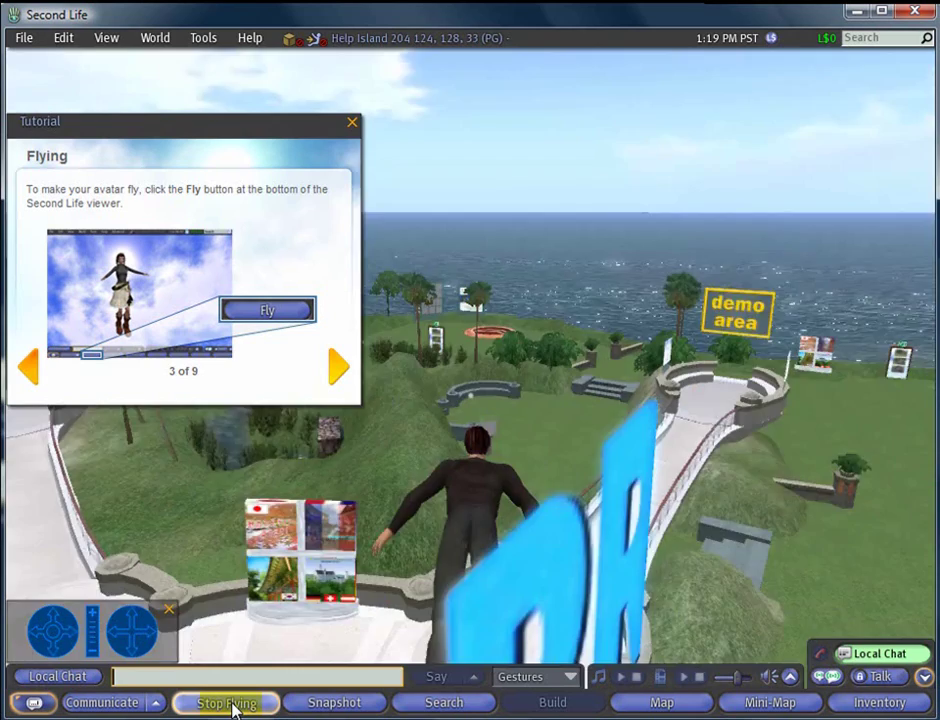
{"action": "left_click", "coordinate": [230, 704]}
{"action": "key", "text": "Left"}
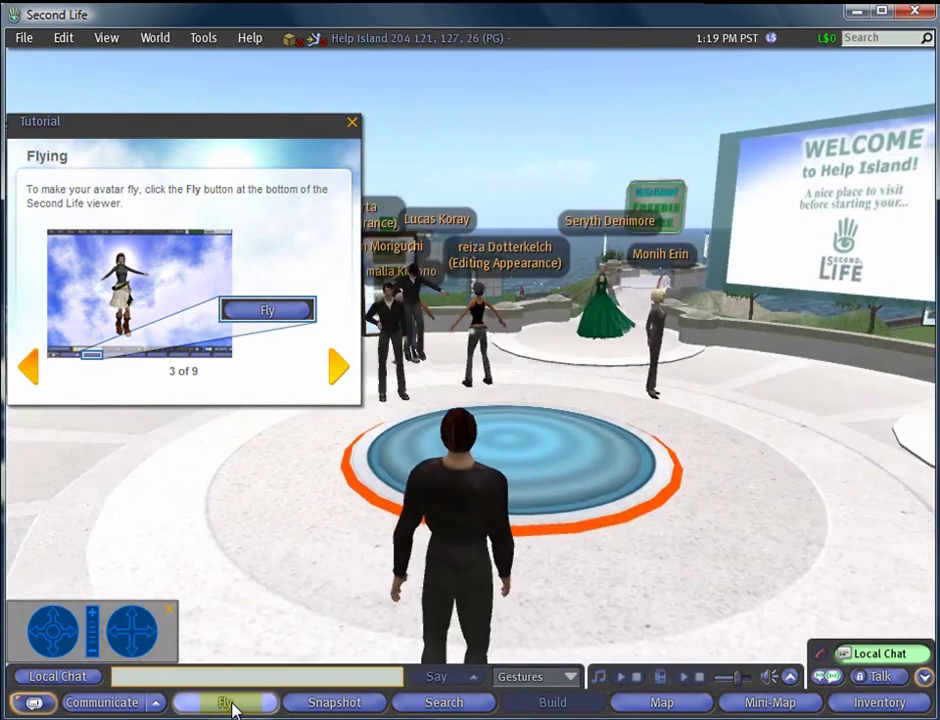
{"action": "key", "text": "Left"}
{"action": "key", "text": "Left"}
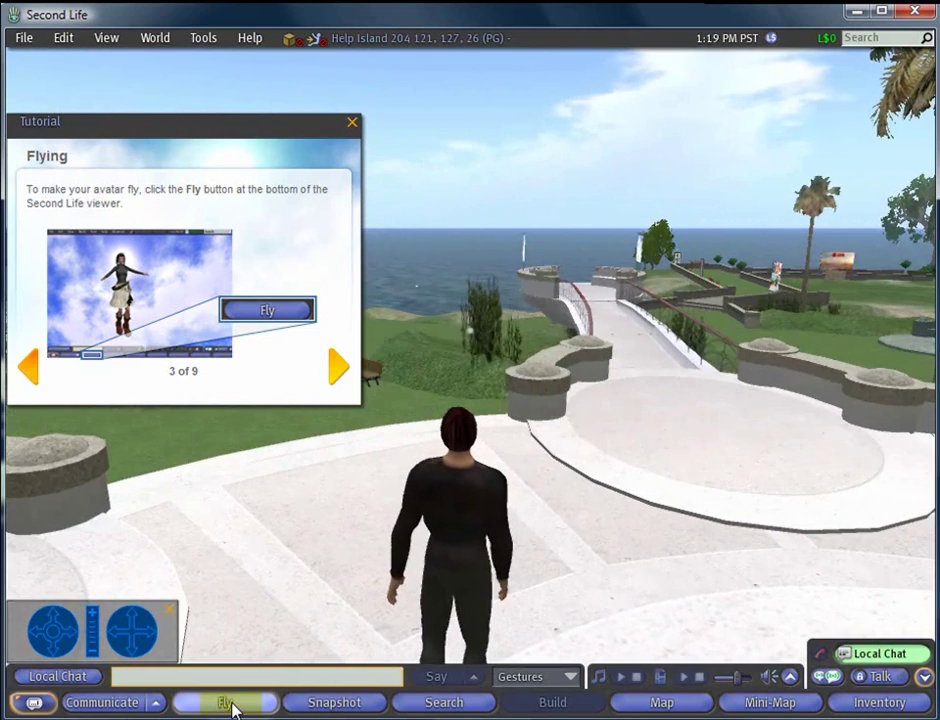
{"action": "key", "text": "Right"}
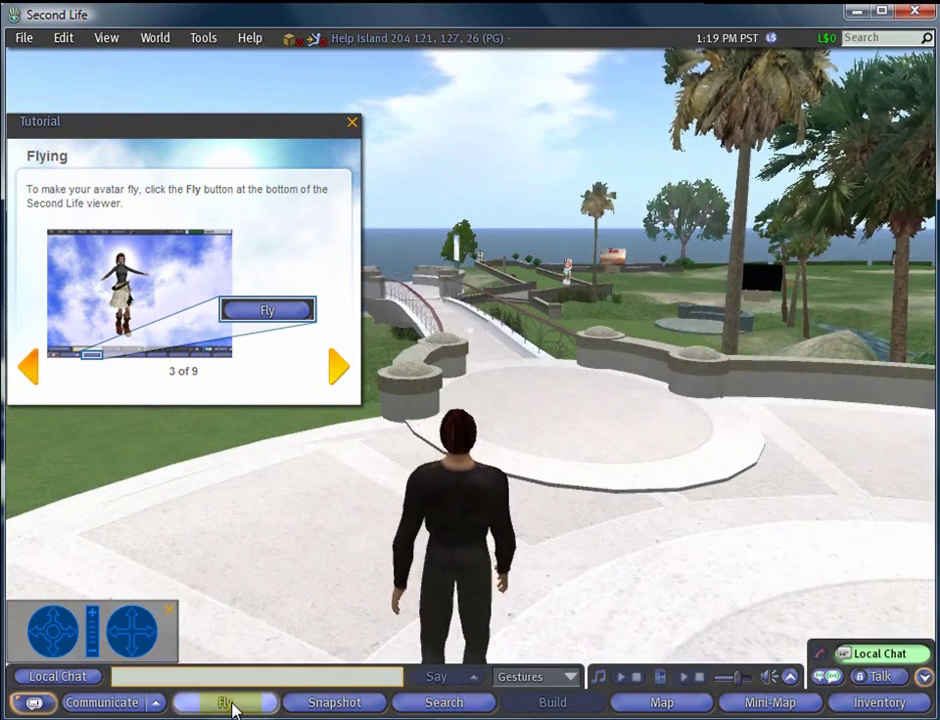
{"action": "left_click", "coordinate": [245, 617]}
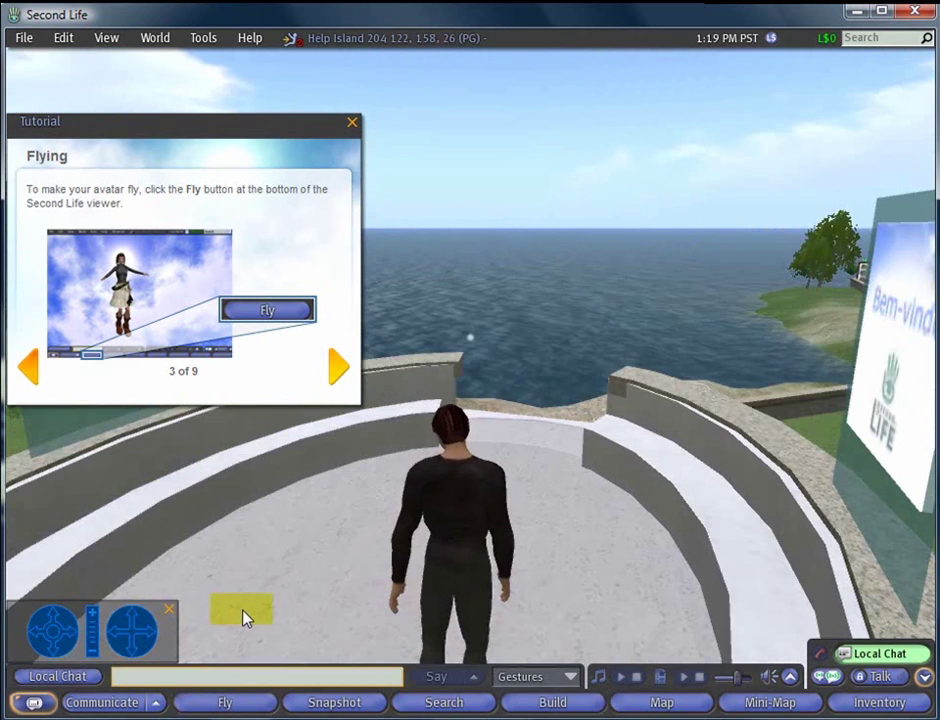
Advance to 'Changing the View', aim the camera at the welcome sign, then reset it
{"action": "left_click", "coordinate": [338, 372]}
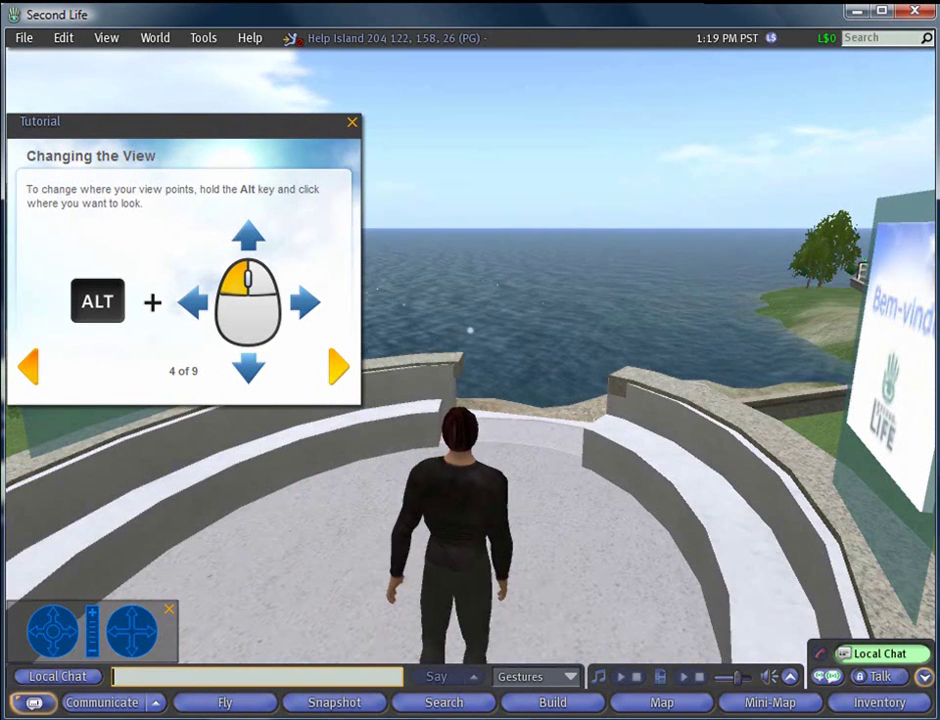
{"action": "left_click", "coordinate": [883, 362], "text": "alt"}
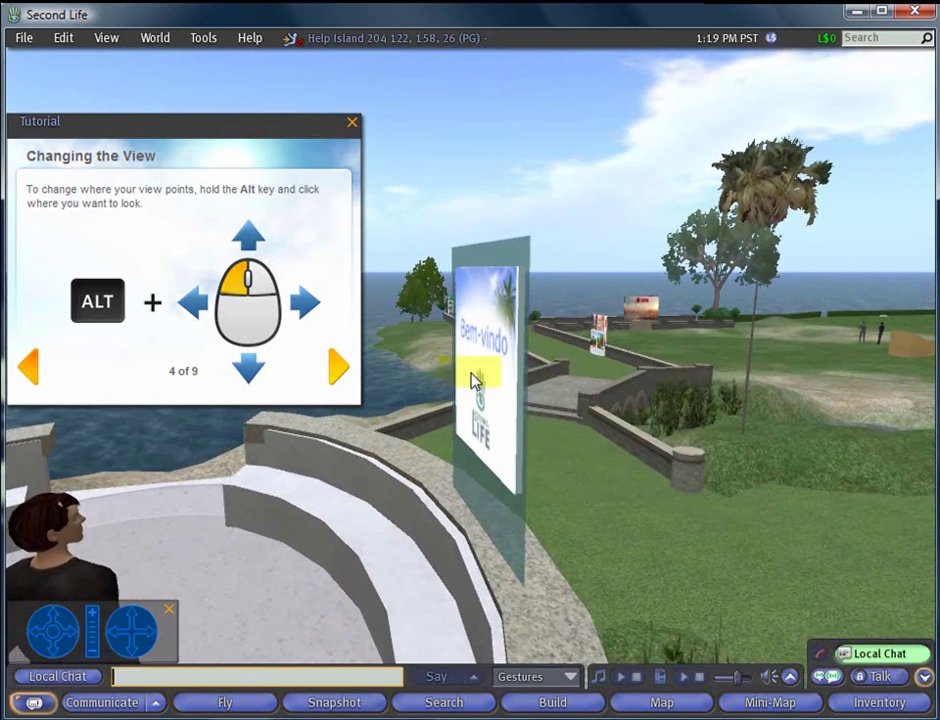
{"action": "key", "text": "Escape"}
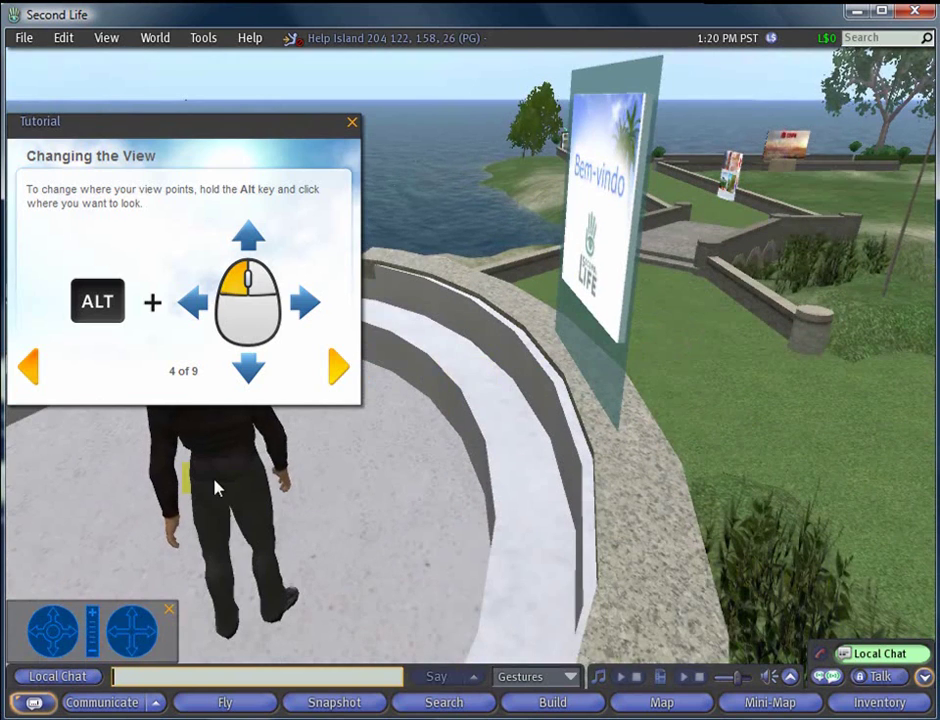
{"action": "left_click", "coordinate": [128, 466]}
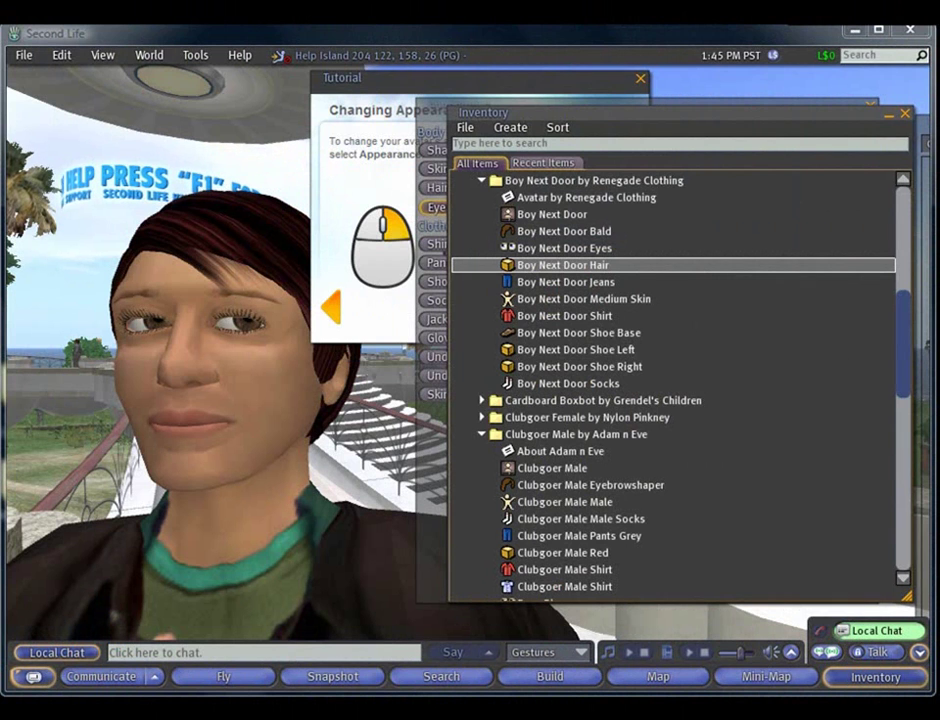
Close Inventory and the appearance editor saving changes, then drag the tutorial panel left
{"action": "left_click", "coordinate": [905, 116]}
{"action": "left_click", "coordinate": [869, 106]}
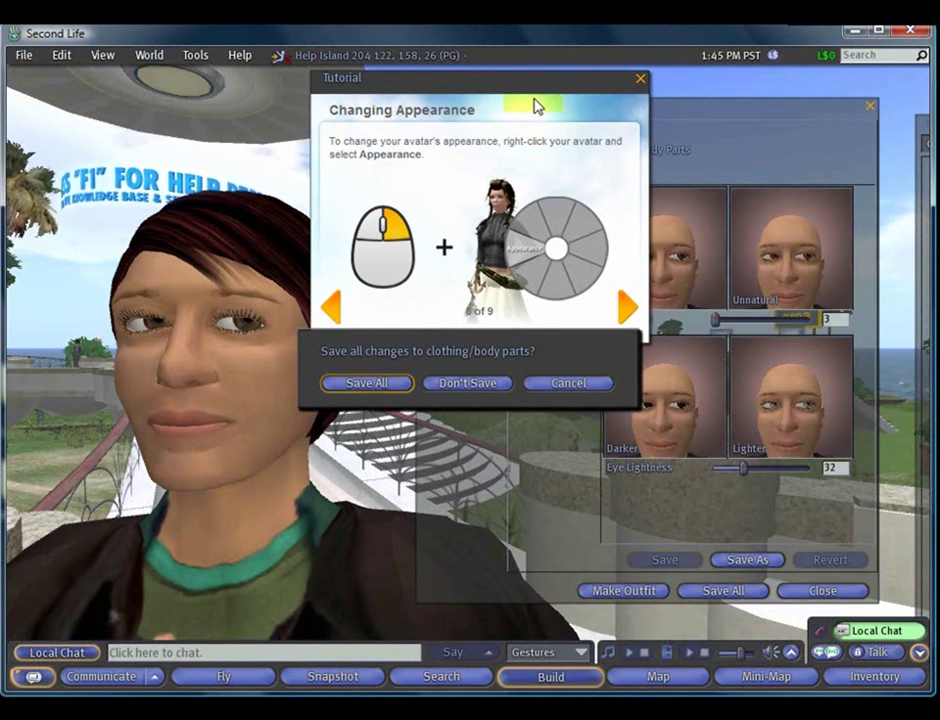
{"action": "left_click", "coordinate": [386, 384]}
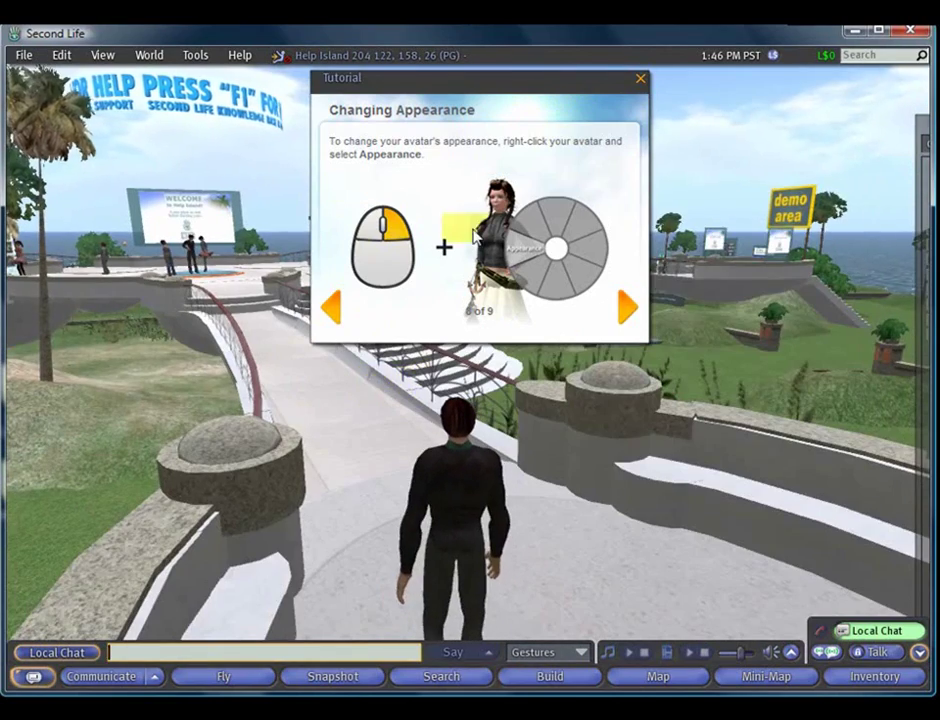
{"action": "left_click_drag", "start_coordinate": [512, 112], "coordinate": [241, 163]}
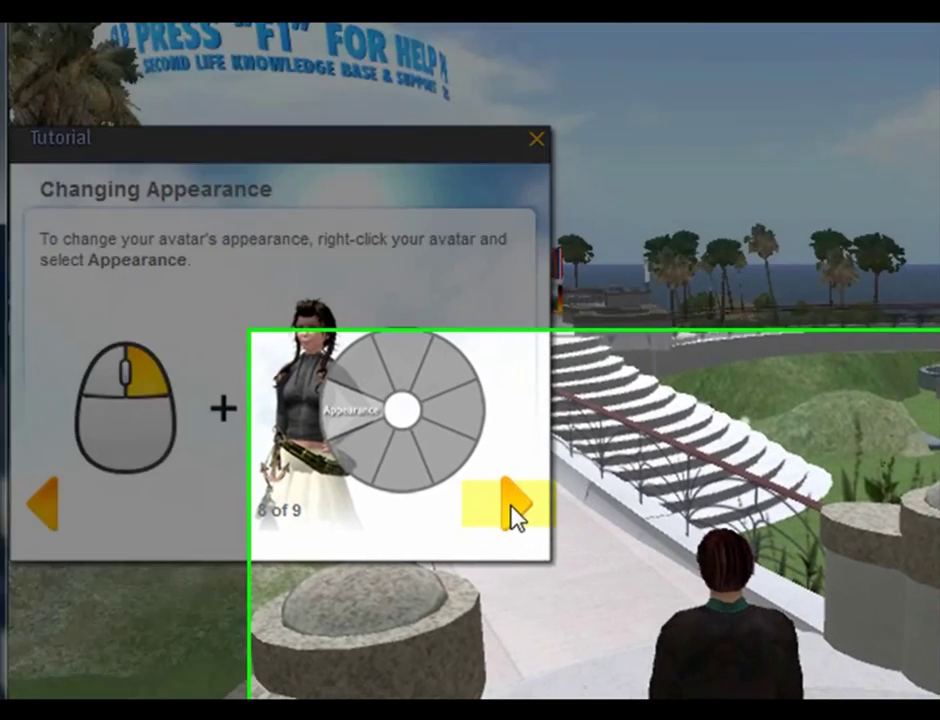
Advance the tutorial to its last page and search Places for 'escribir park' under Educational
{"action": "left_click", "coordinate": [516, 512]}
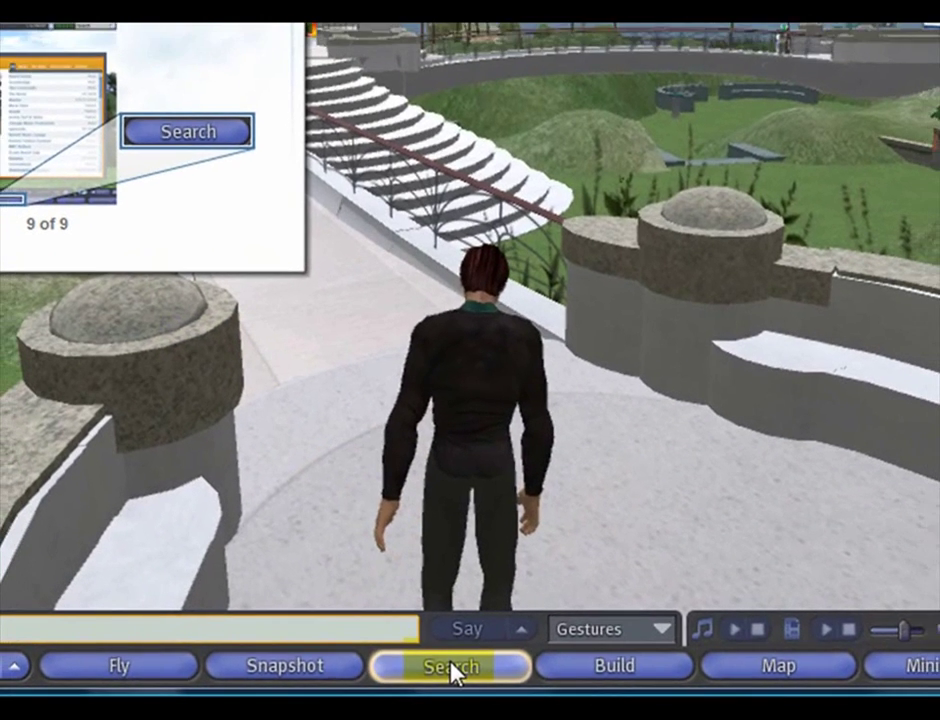
{"action": "left_click", "coordinate": [450, 673]}
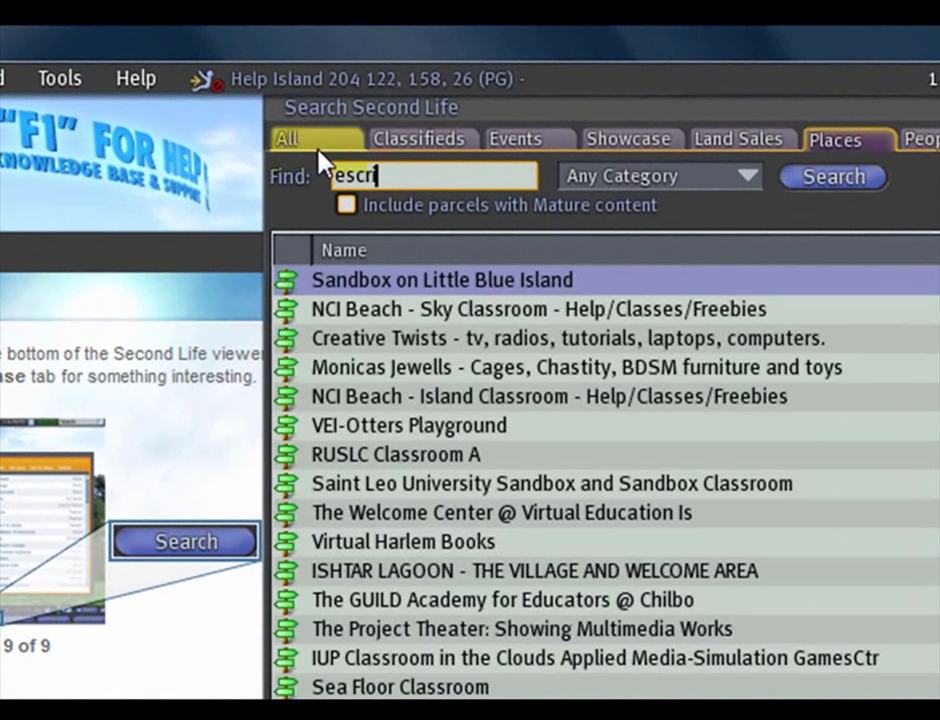
{"action": "type", "text": "ibir park"}
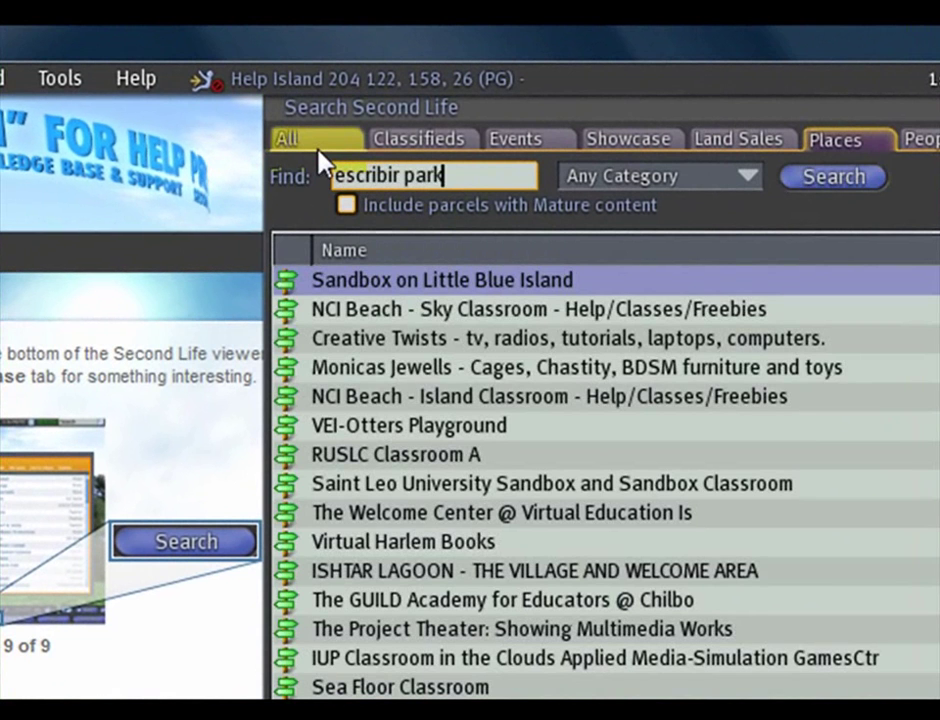
{"action": "left_click", "coordinate": [747, 176]}
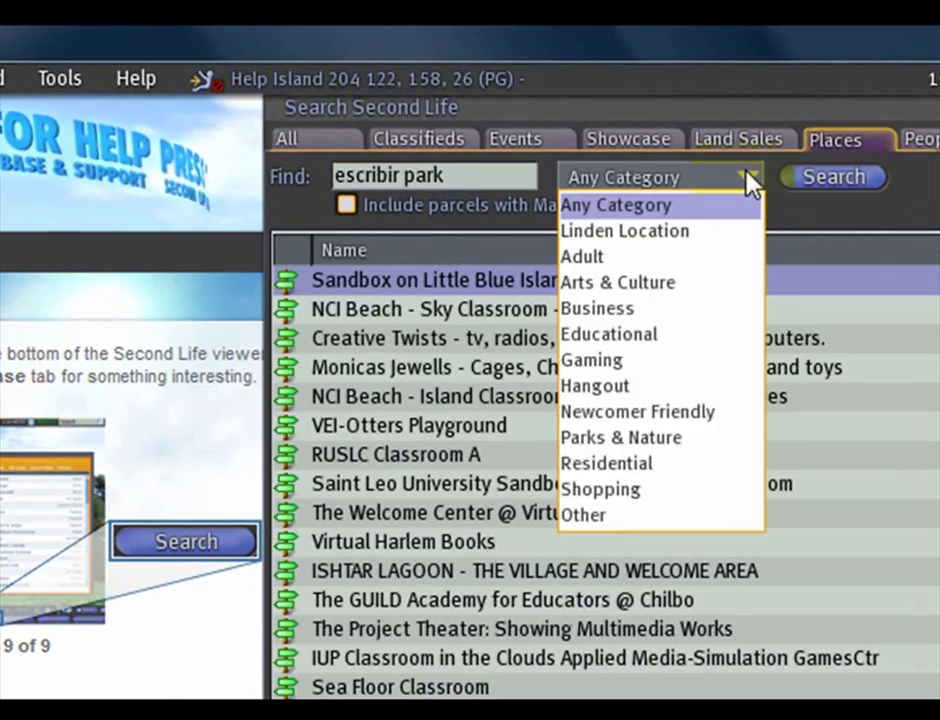
{"action": "left_click", "coordinate": [648, 334]}
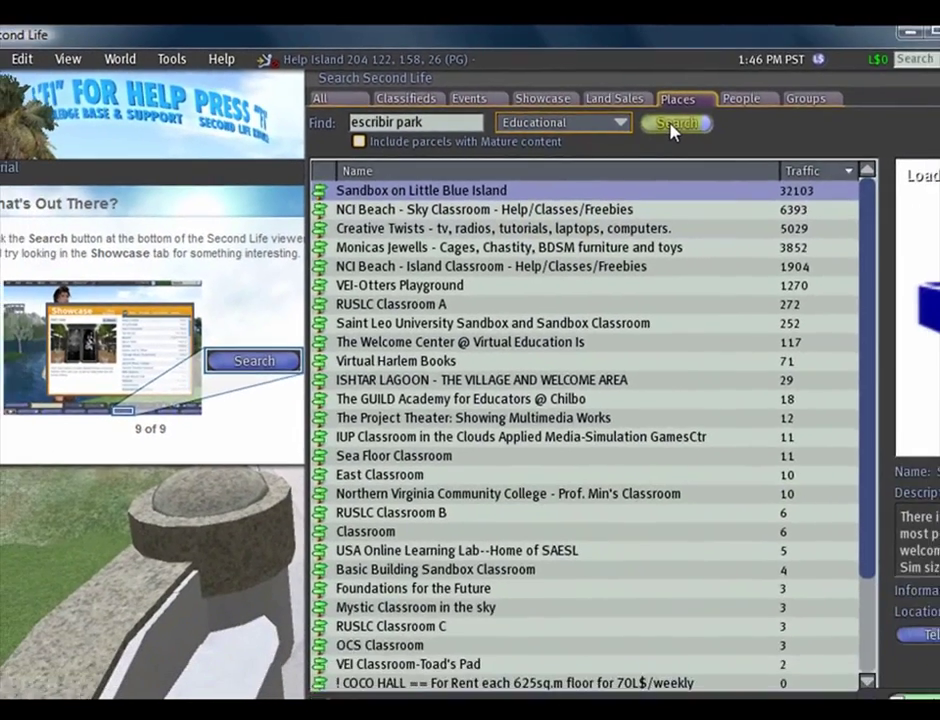
{"action": "left_click", "coordinate": [788, 159]}
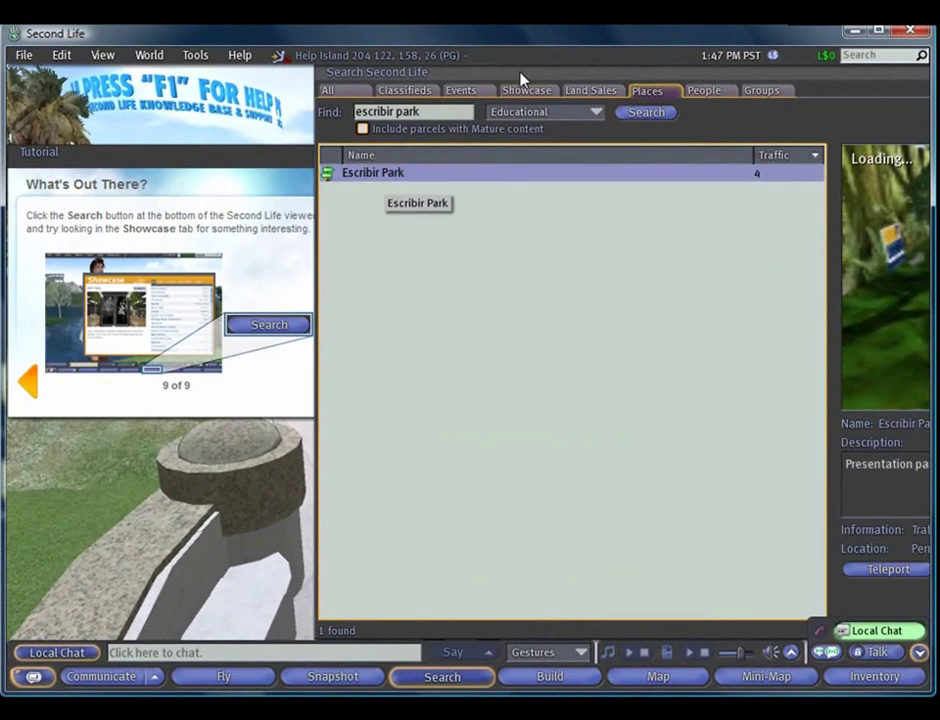
Drag the Search window aside to reveal the Escribir Park details
{"action": "left_click_drag", "start_coordinate": [517, 80], "coordinate": [255, 84]}
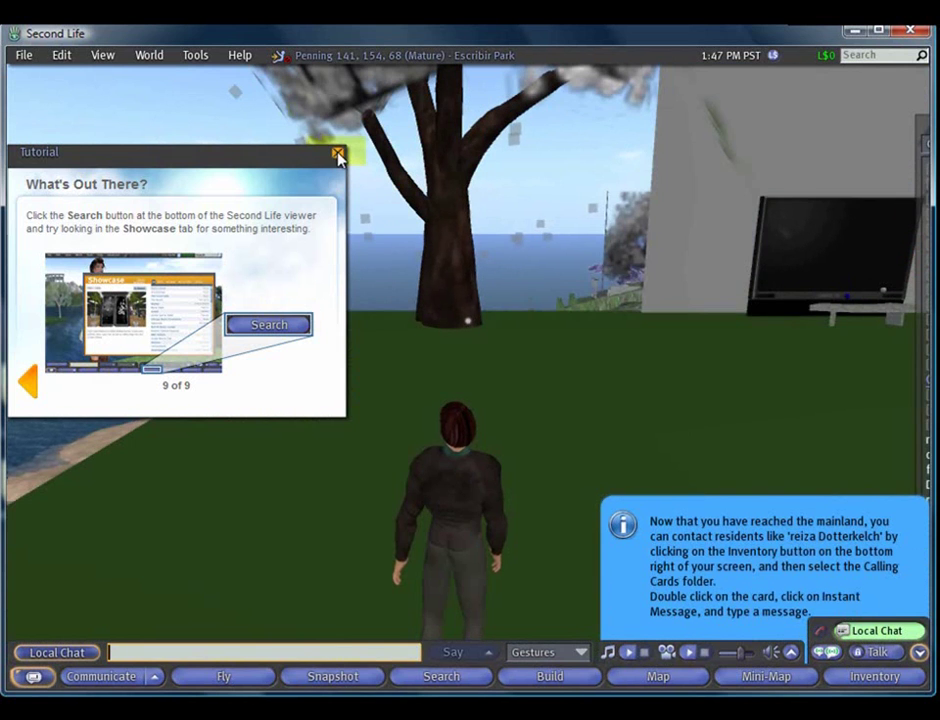
Close the tutorial, walk across the lawn and turn toward the waterfall
{"action": "left_click", "coordinate": [337, 155]}
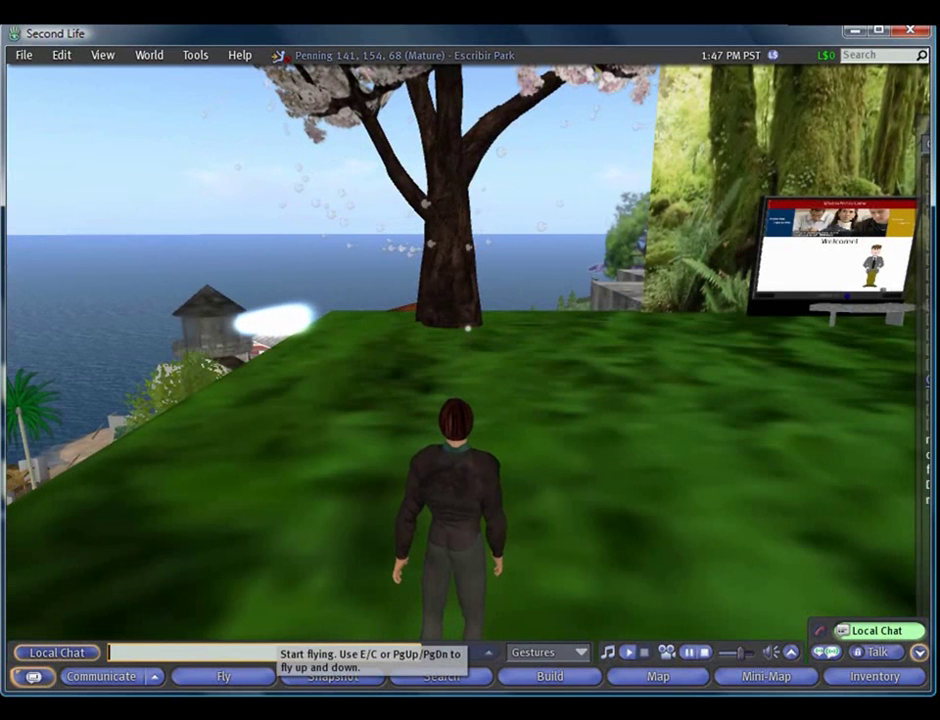
{"action": "key", "text": "Up"}
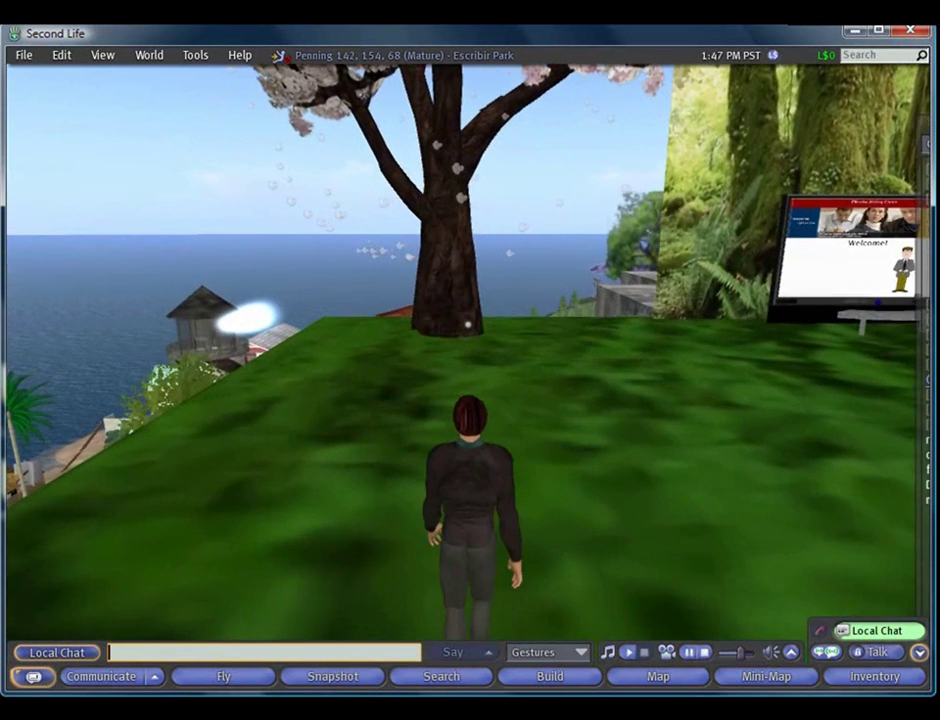
{"action": "key", "text": "Right"}
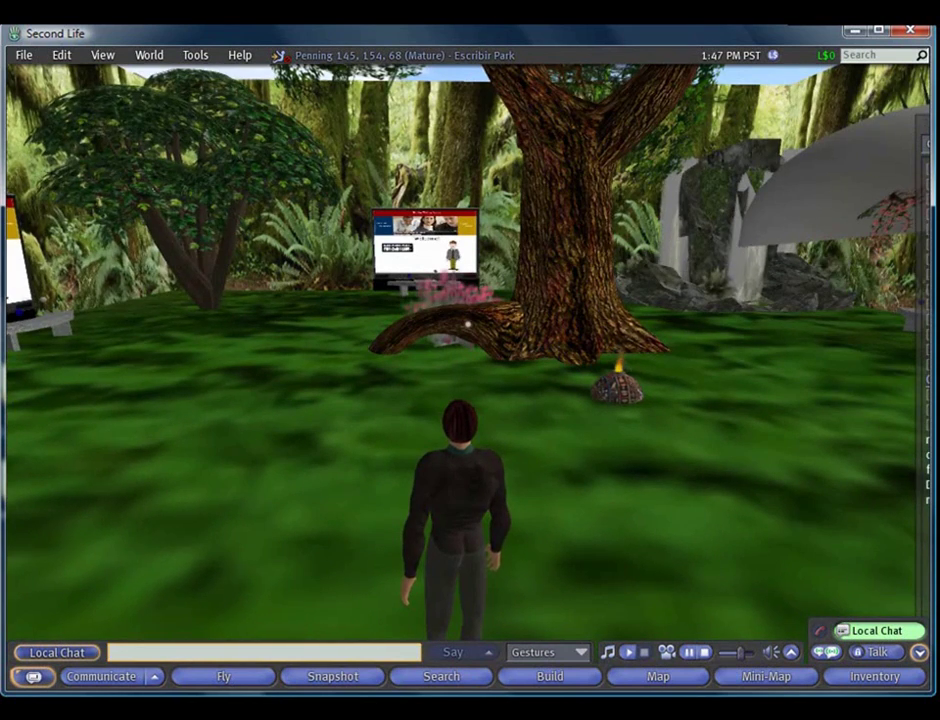
{"action": "key", "text": "Right"}
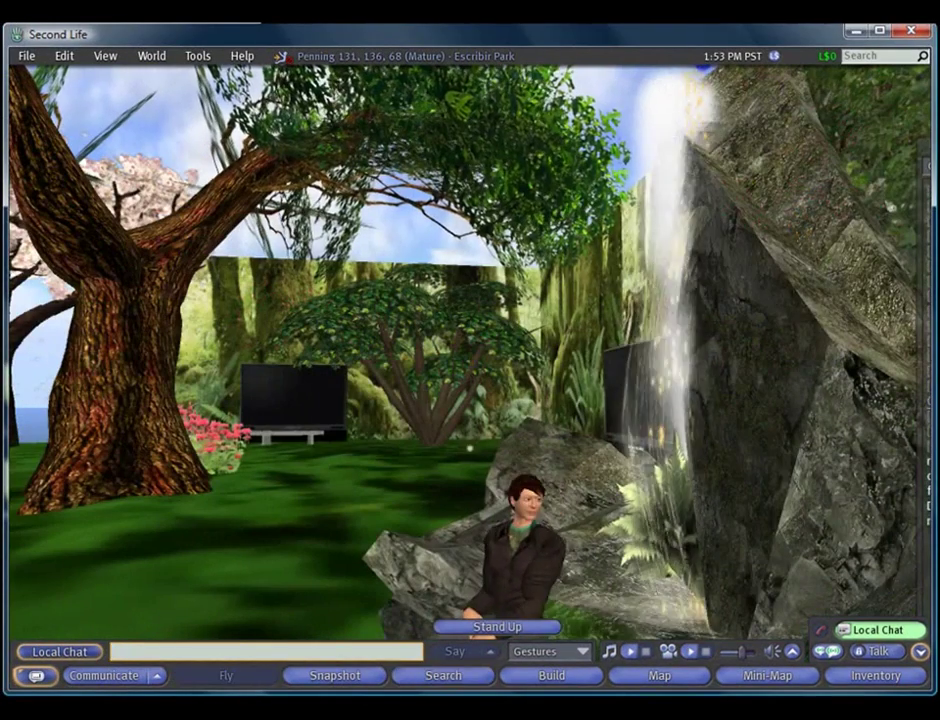
Replace the Find text with 'Escribir', choose the Educational category and run the search
{"action": "left_click", "coordinate": [441, 676]}
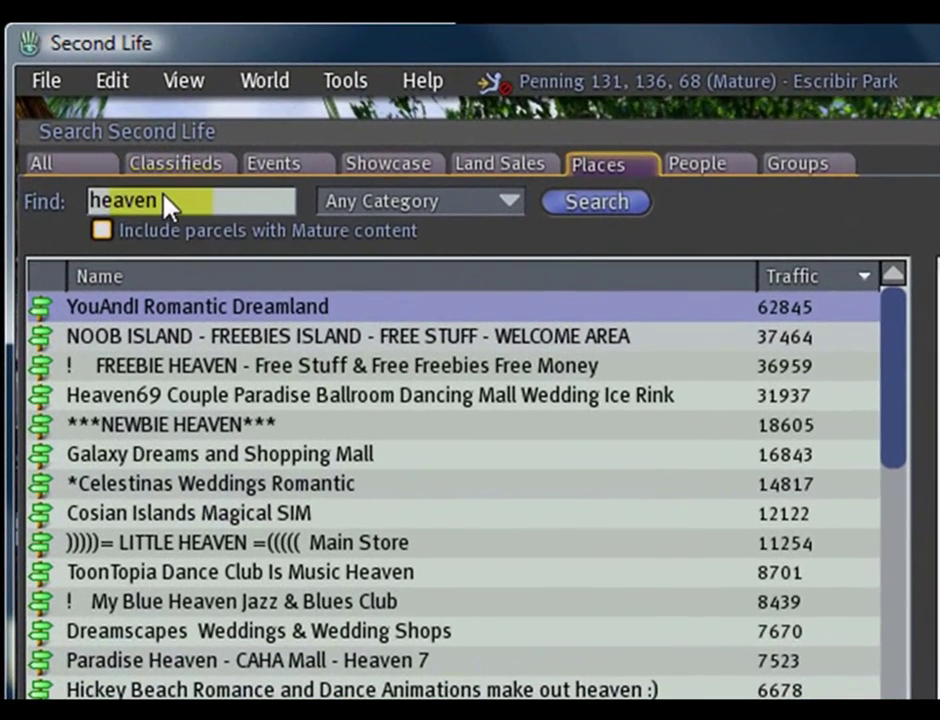
{"action": "left_click", "coordinate": [84, 181]}
{"action": "type", "text": "E"}
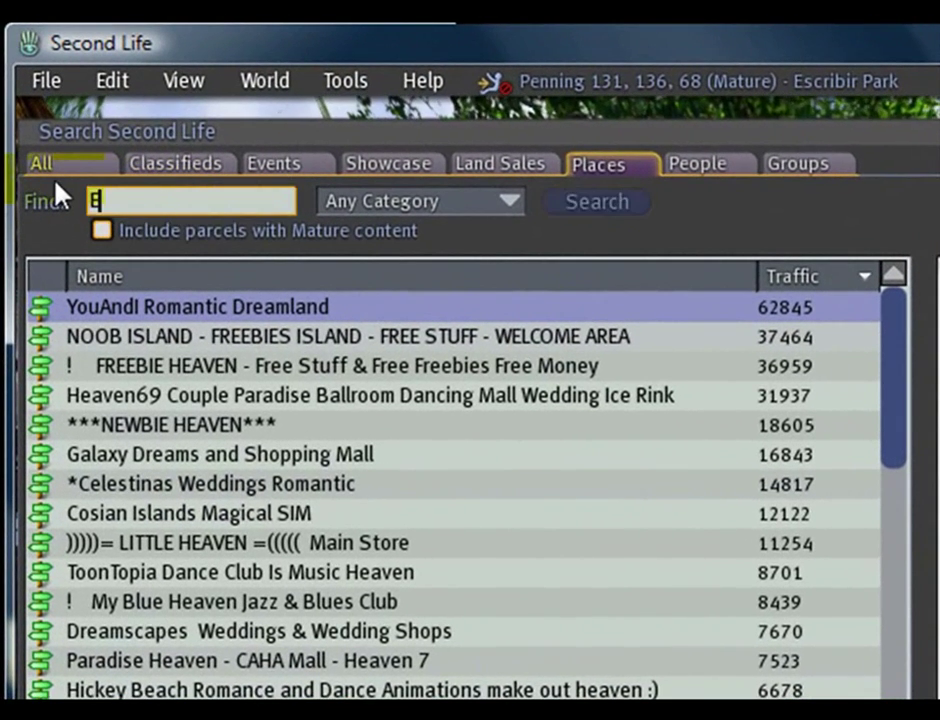
{"action": "type", "text": "scribir"}
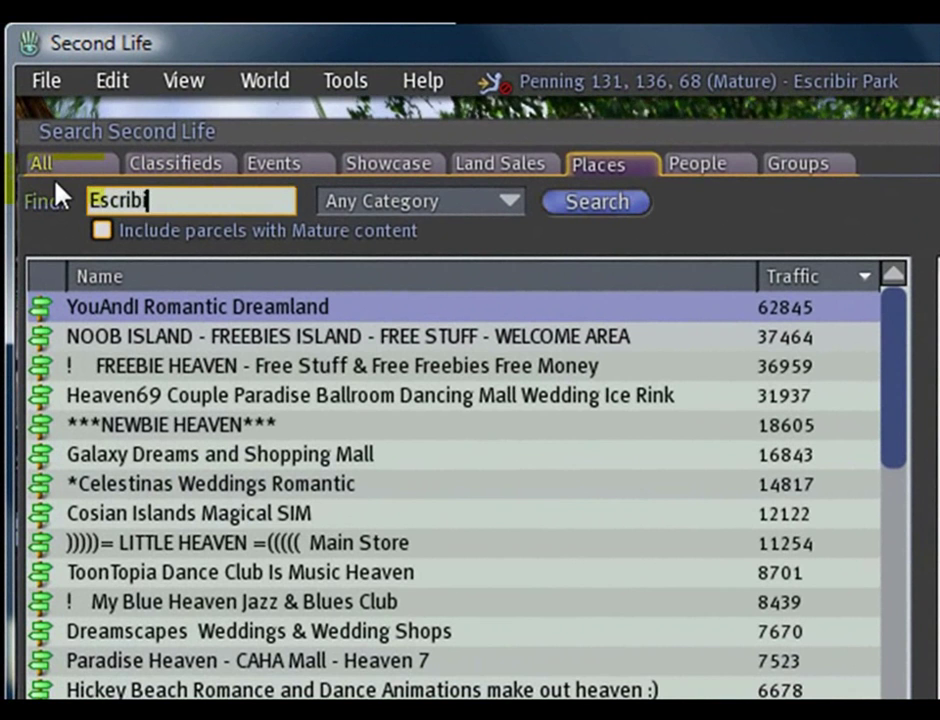
{"action": "left_click", "coordinate": [508, 208]}
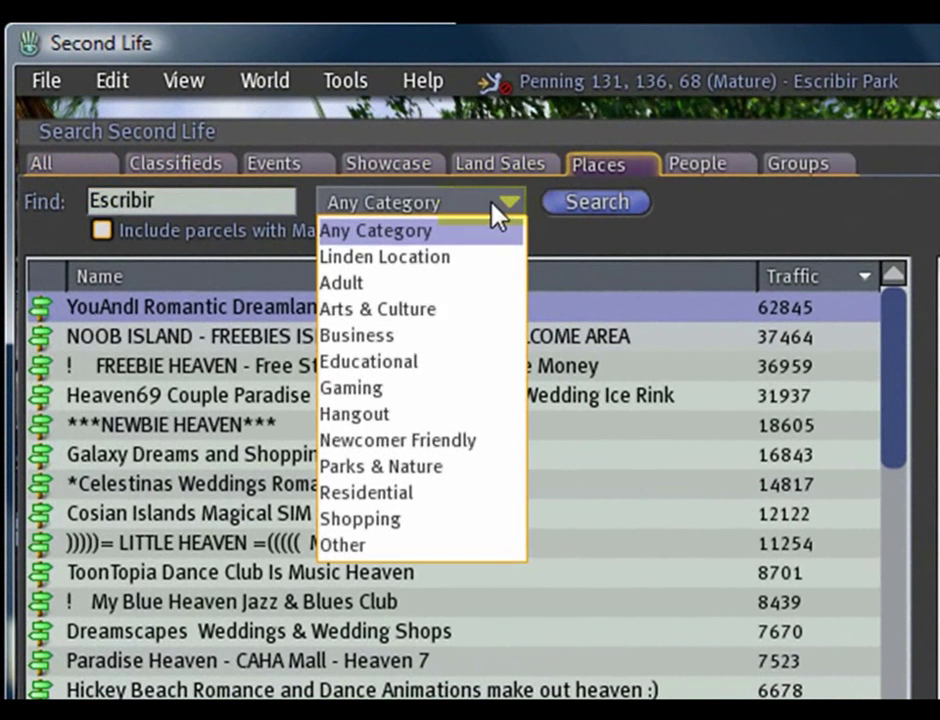
{"action": "left_click", "coordinate": [409, 364]}
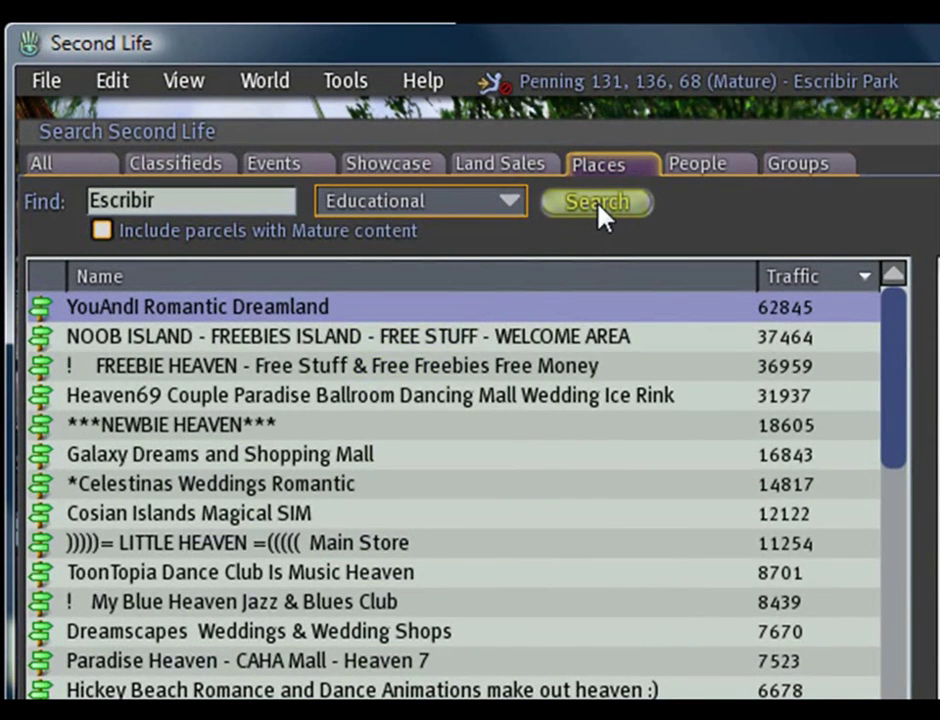
{"action": "left_click", "coordinate": [604, 208]}
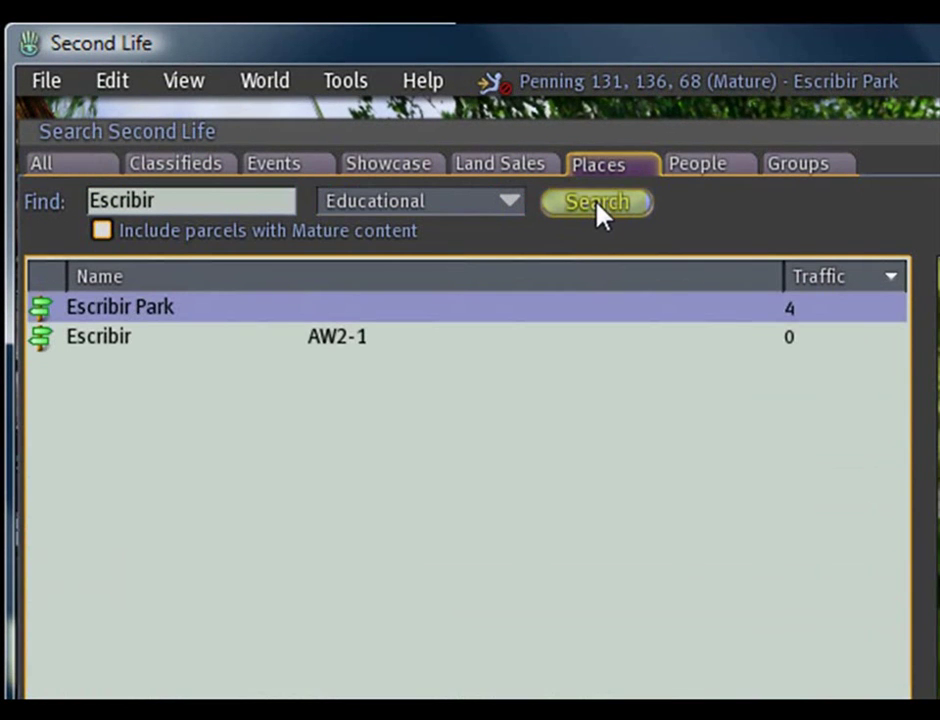
Teleport to the Escribir AW2-1 result and turn the avatar to face the stairs
{"action": "left_click", "coordinate": [115, 340]}
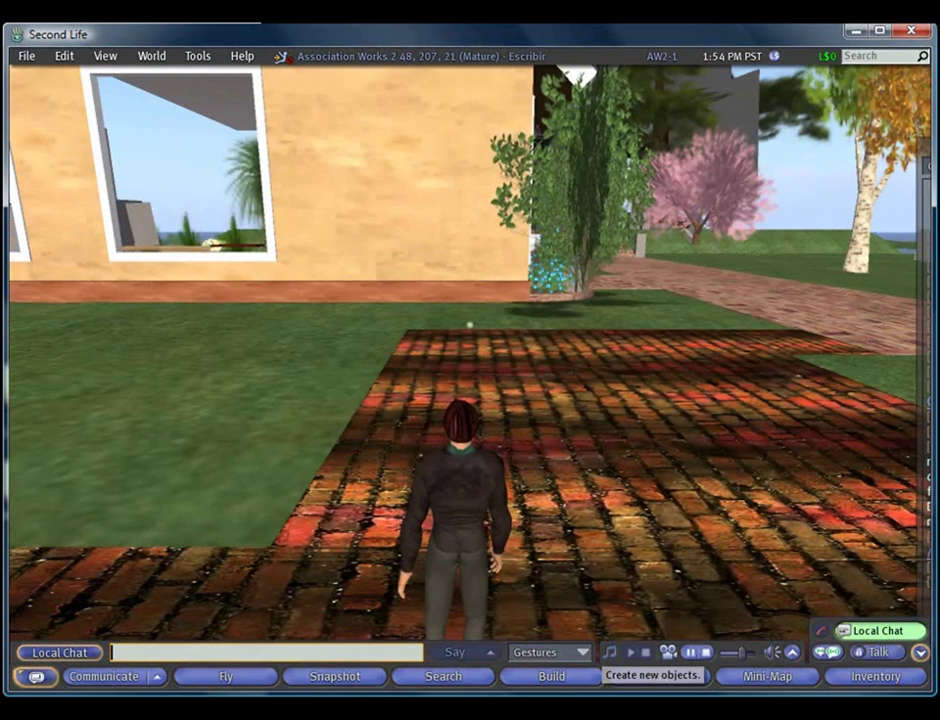
{"action": "key", "text": "Right"}
{"action": "key", "text": "Right"}
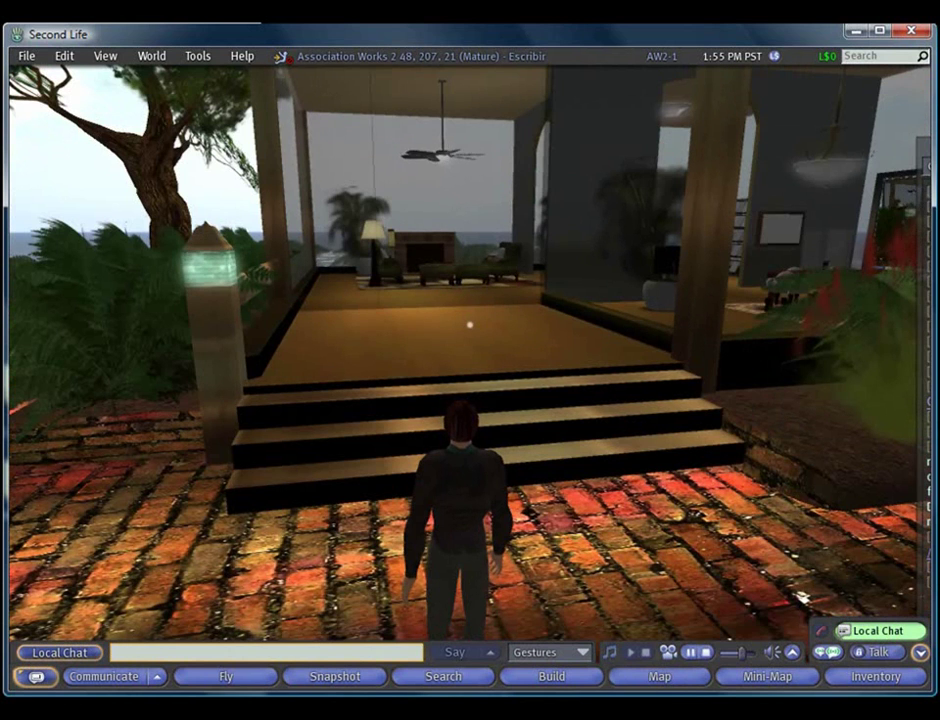
{"action": "key", "text": "Left"}
Walk up the stairs onto the porch and into the living room, turning toward the bookshelf
{"action": "key", "text": "Up"}
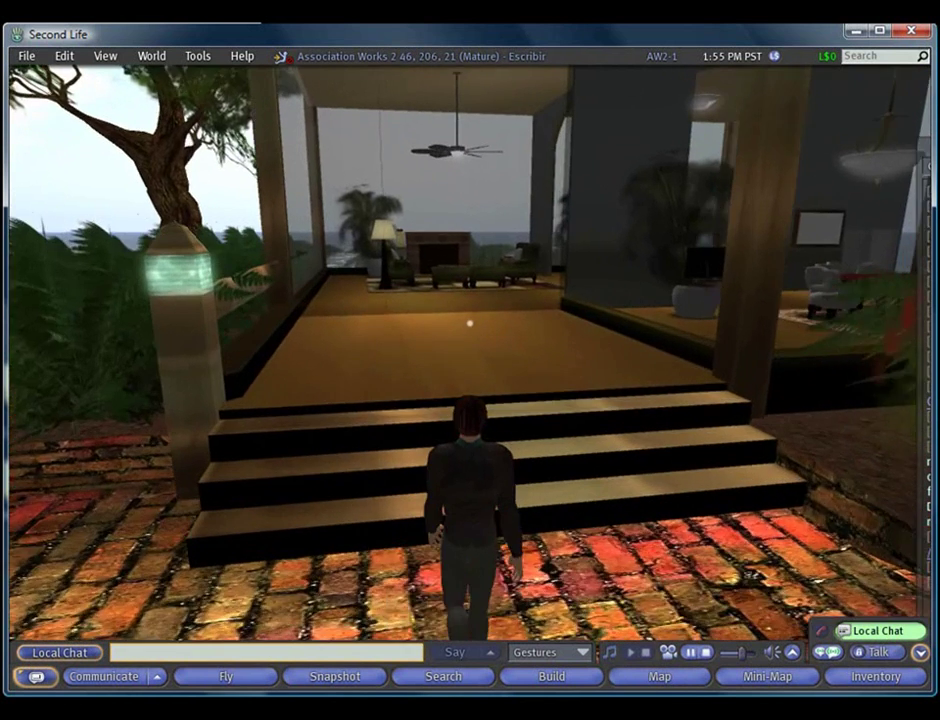
{"action": "key", "text": "Left"}
{"action": "key", "text": "Right"}
{"action": "key", "text": "Up"}
{"action": "key", "text": "Up"}
{"action": "key", "text": "Right"}
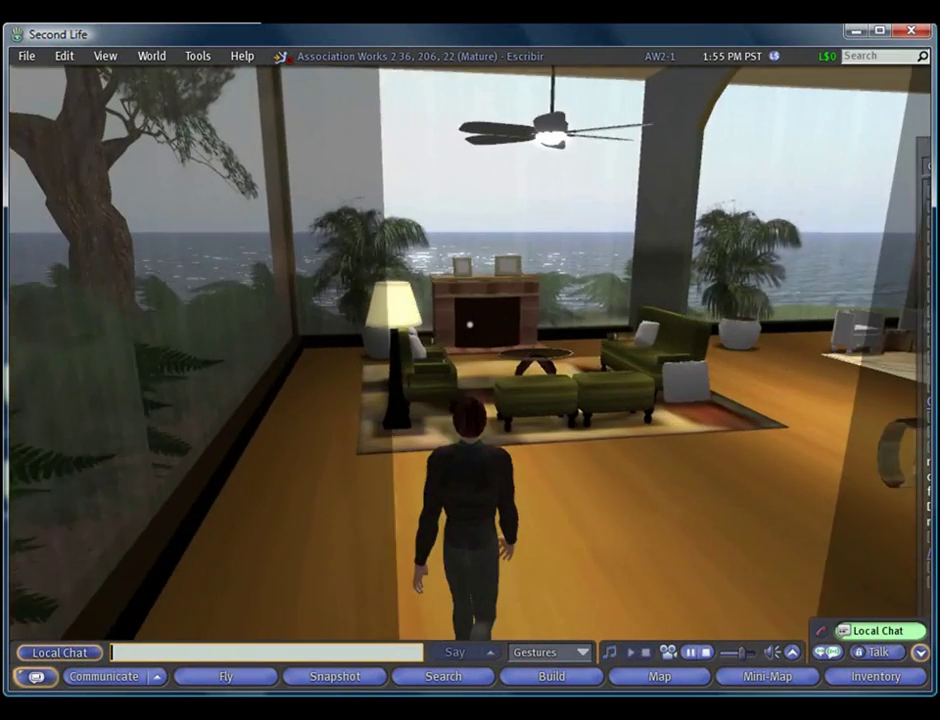
{"action": "key", "text": "Right"}
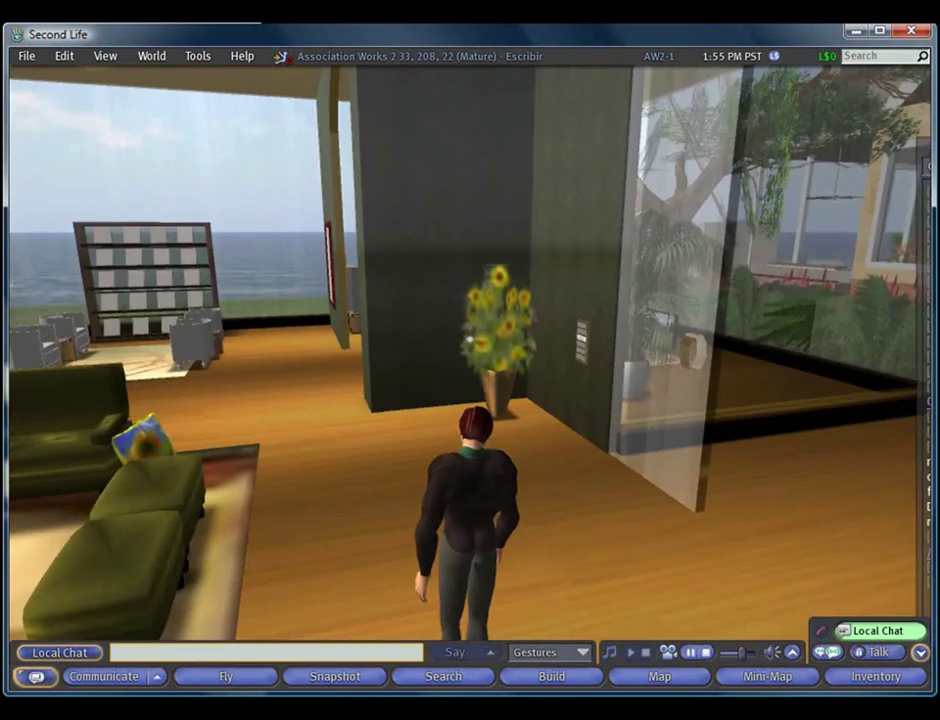